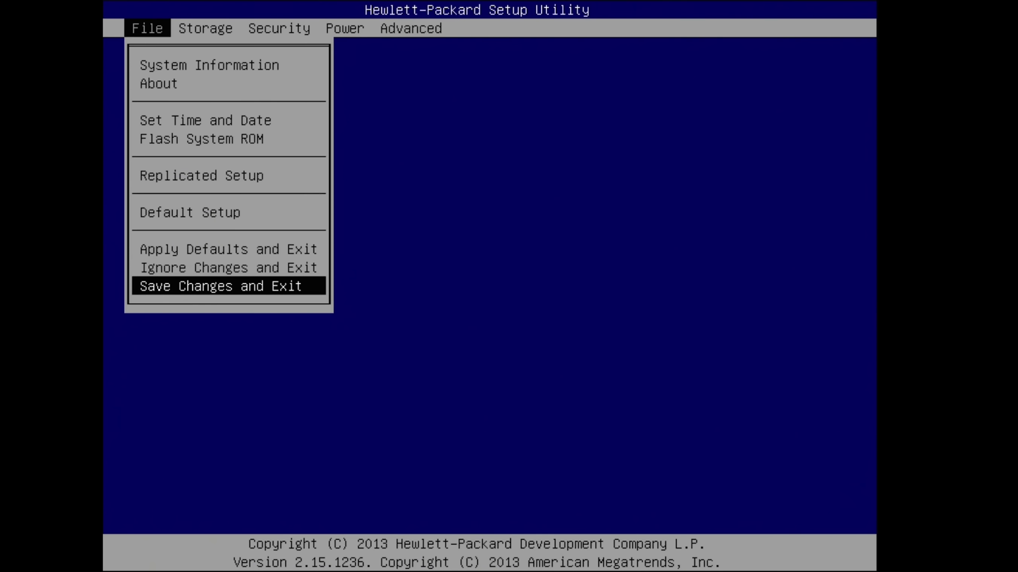
Step: Apply Restore Factory Settings as Default from File > Default Setup
key("Up")
key("Up")
key("Up")
key("Return")
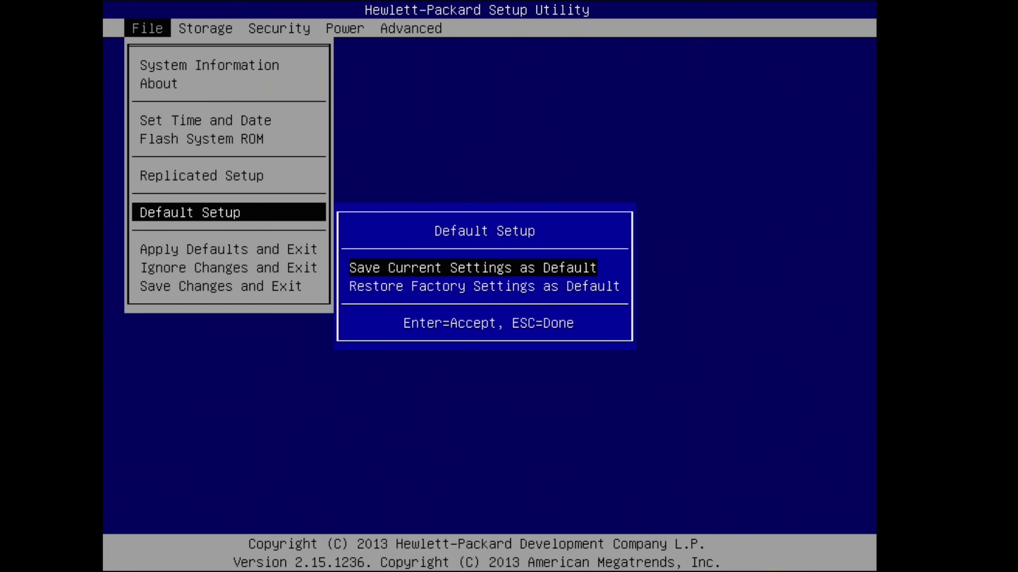
key("Down")
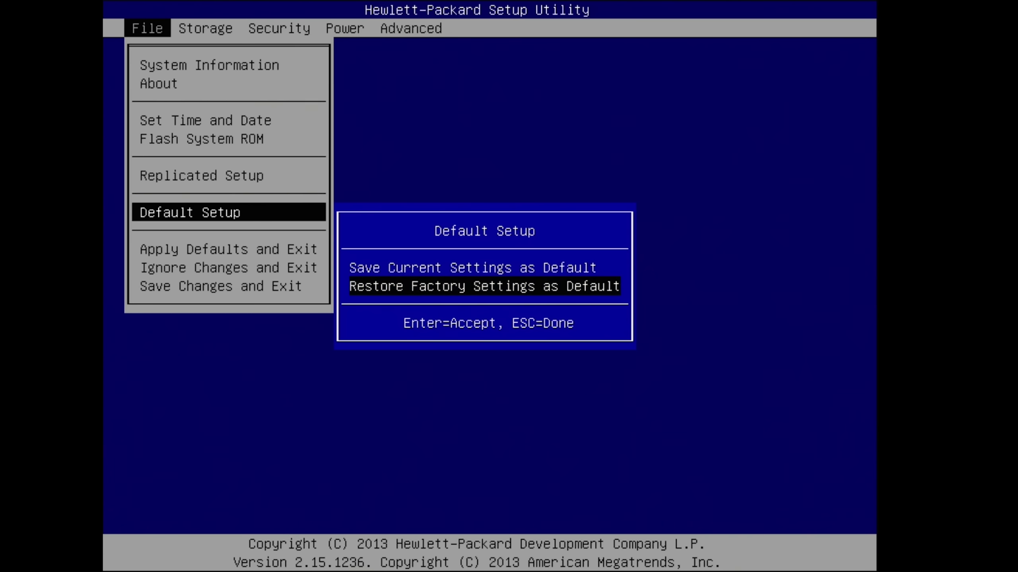
key("Return")
key("Return")
key("Escape")
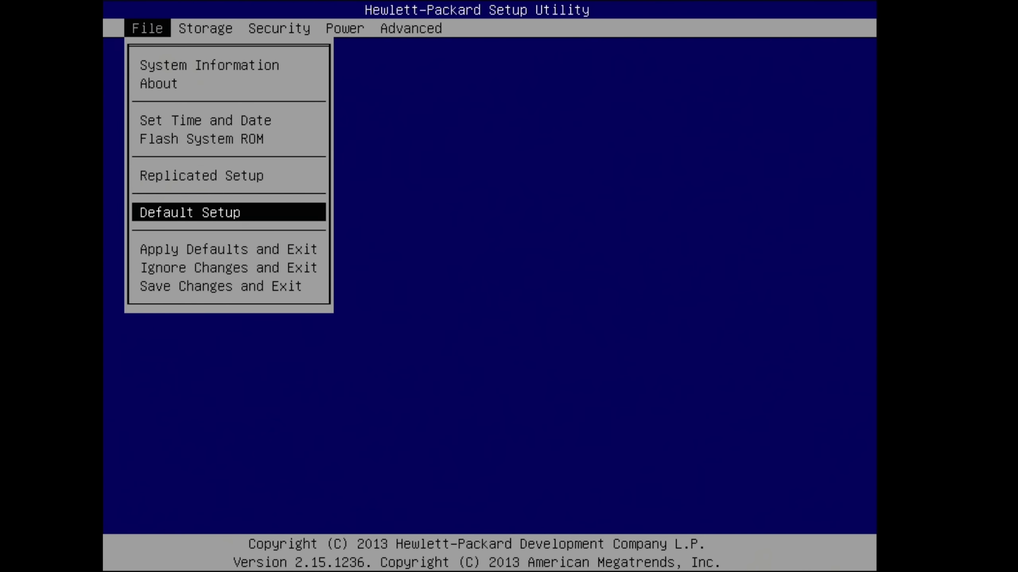
key("Right")
Step: Review the attached drives under Storage > Device Configuration
key("Return")
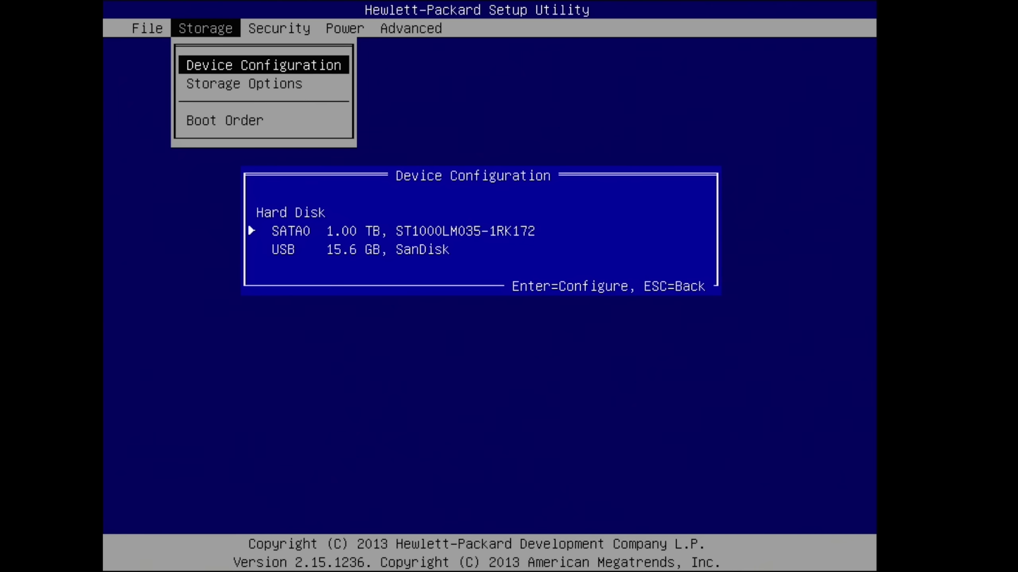
key("Escape")
key("Down")
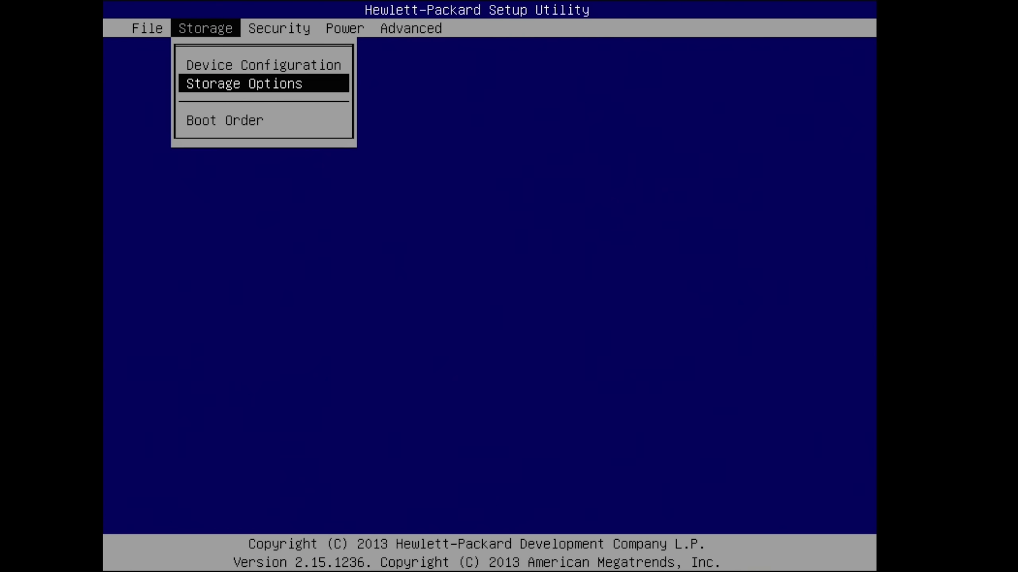
key("Right")
Step: Inspect the Device, USB and Slot Security settings without changing them
key("Down")
key("Down")
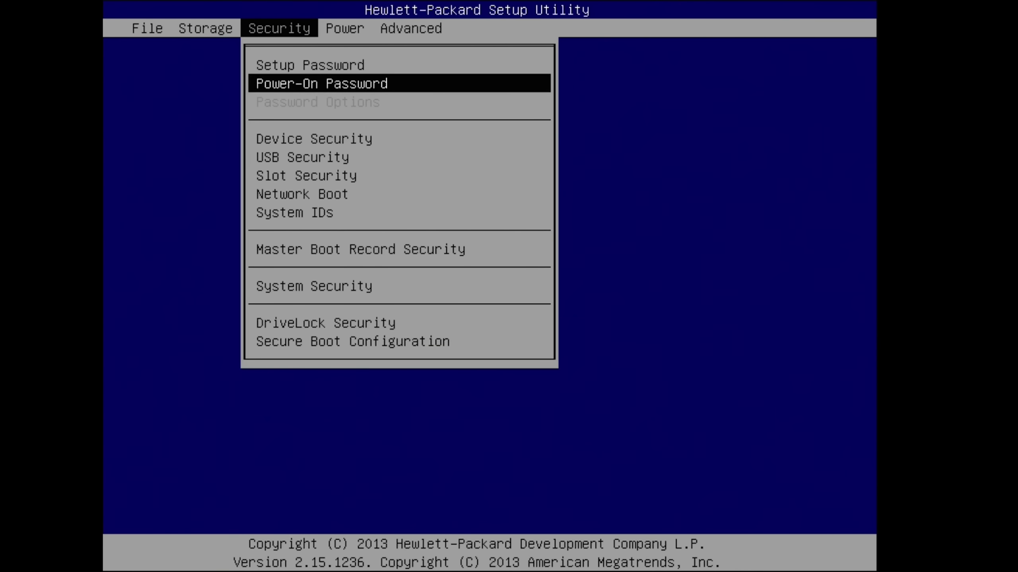
key("Return")
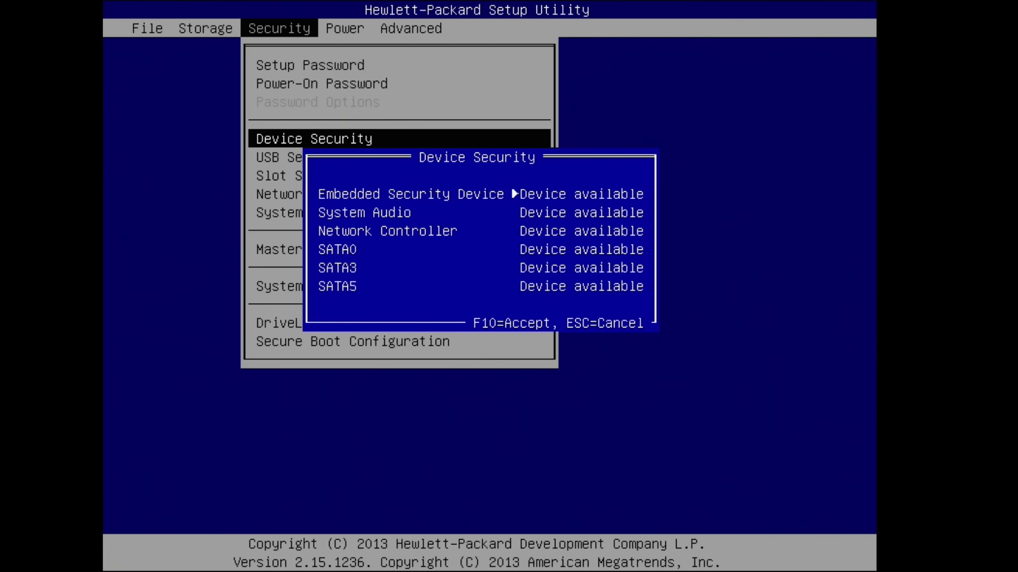
key("Escape")
key("Down")
key("Return")
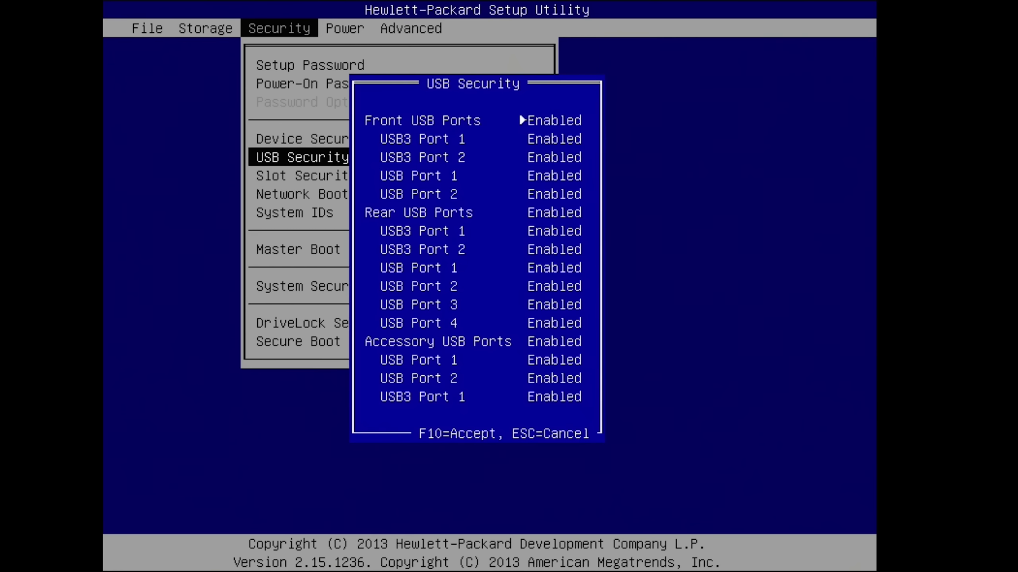
key("Escape")
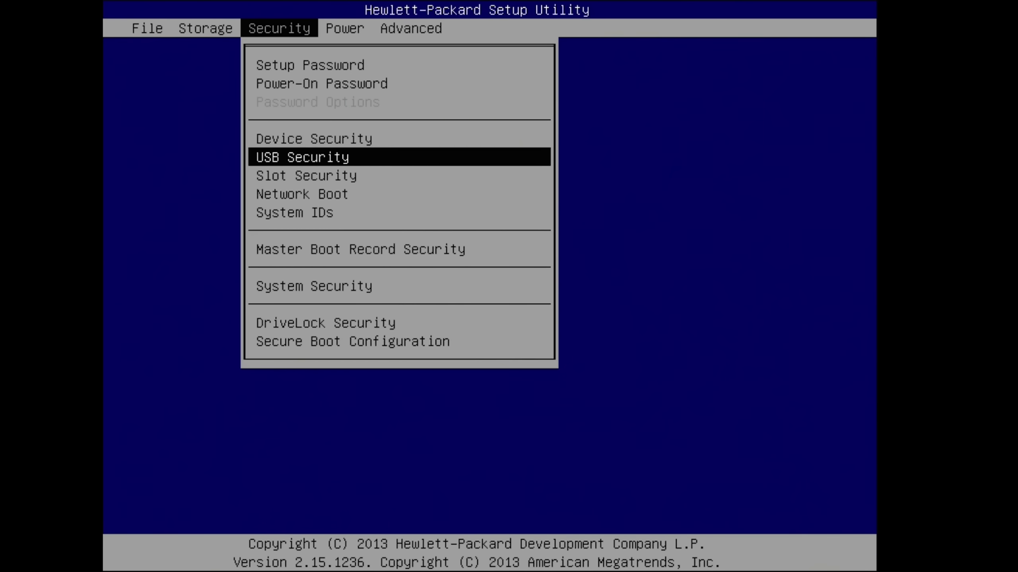
key("Down")
key("Return")
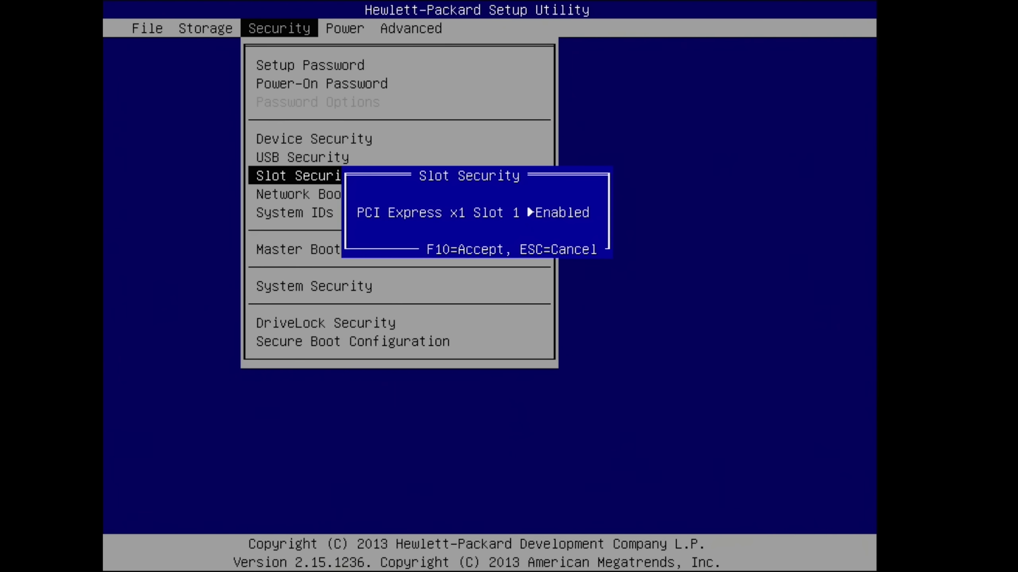
key("Escape")
Step: Check Master Boot Record Security, then open System Security showing VTx enabled and VTd disabled
key("Down")
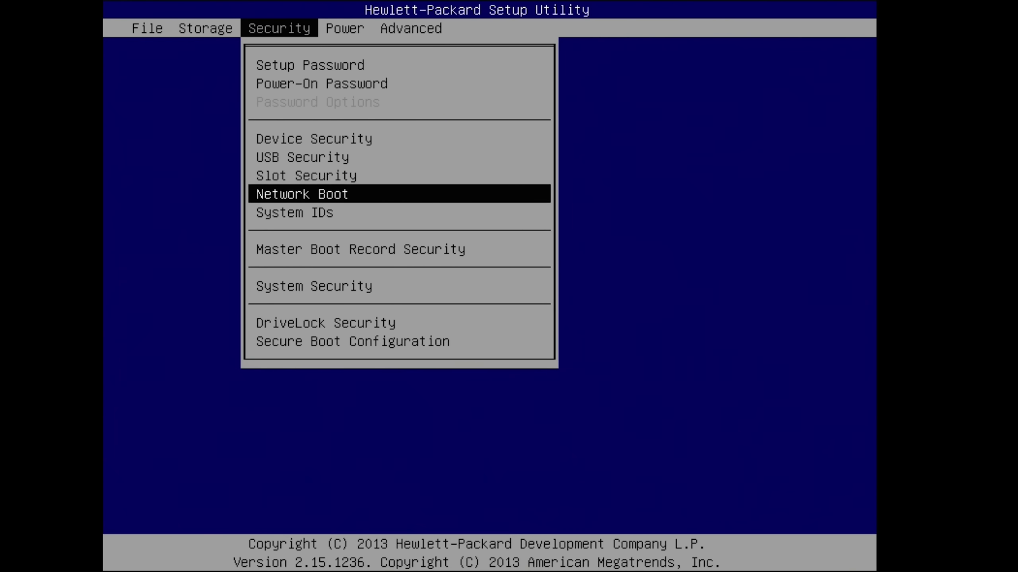
key("Down")
key("Down")
key("Return")
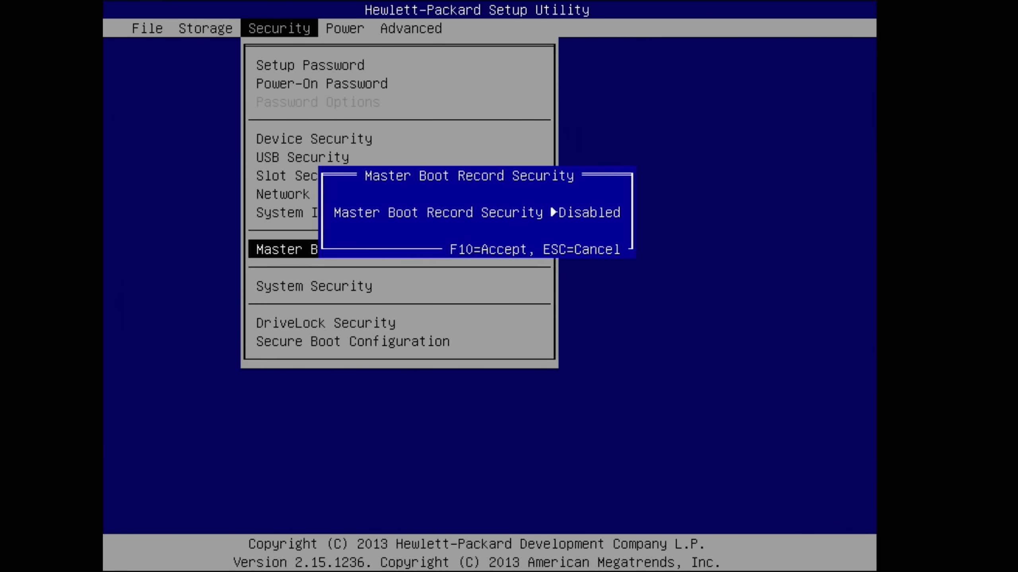
key("Escape")
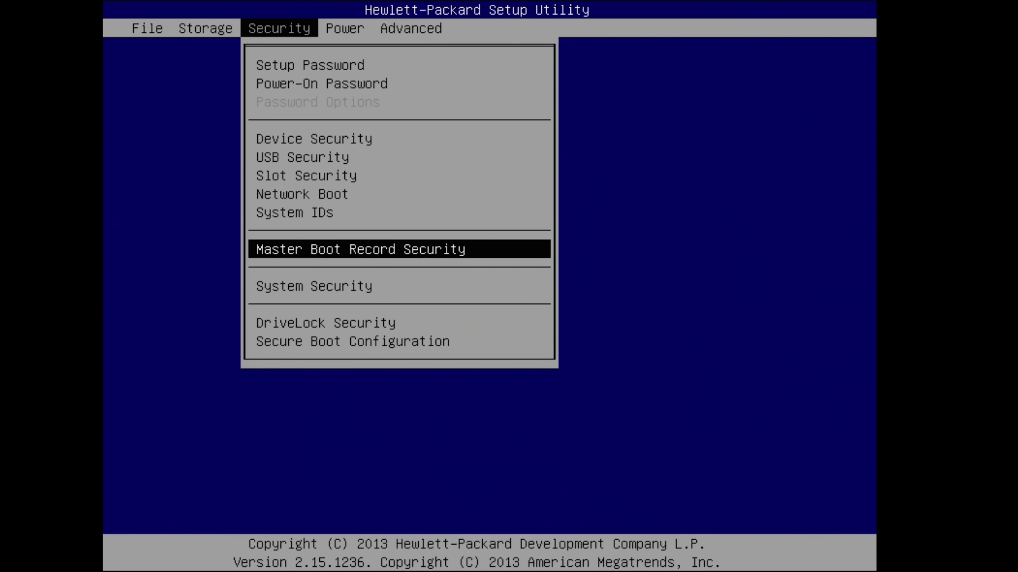
key("Down")
key("Return")
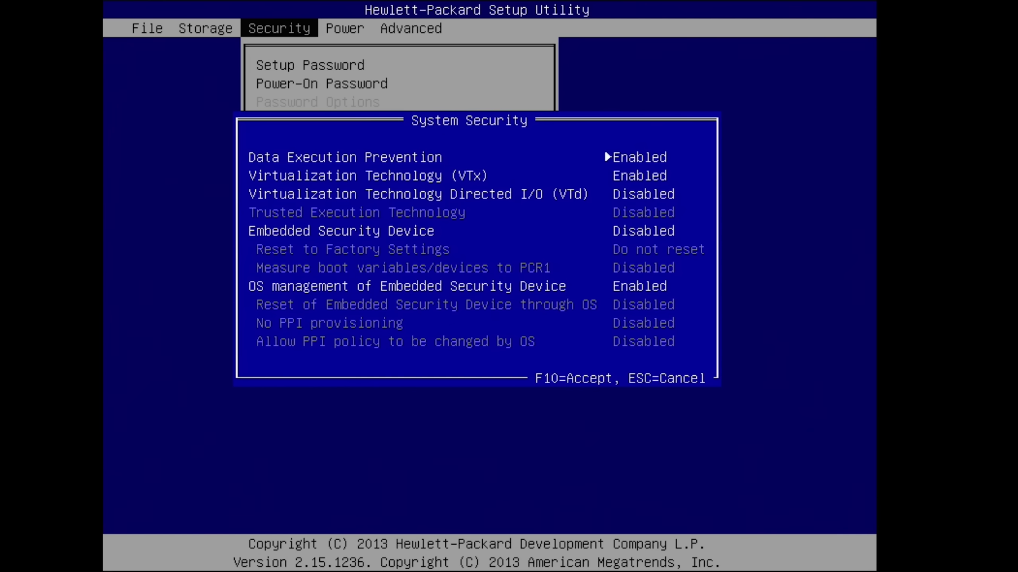
key("Down")
key("Down")
key("Down")
key("Down")
key("Escape")
key("Down")
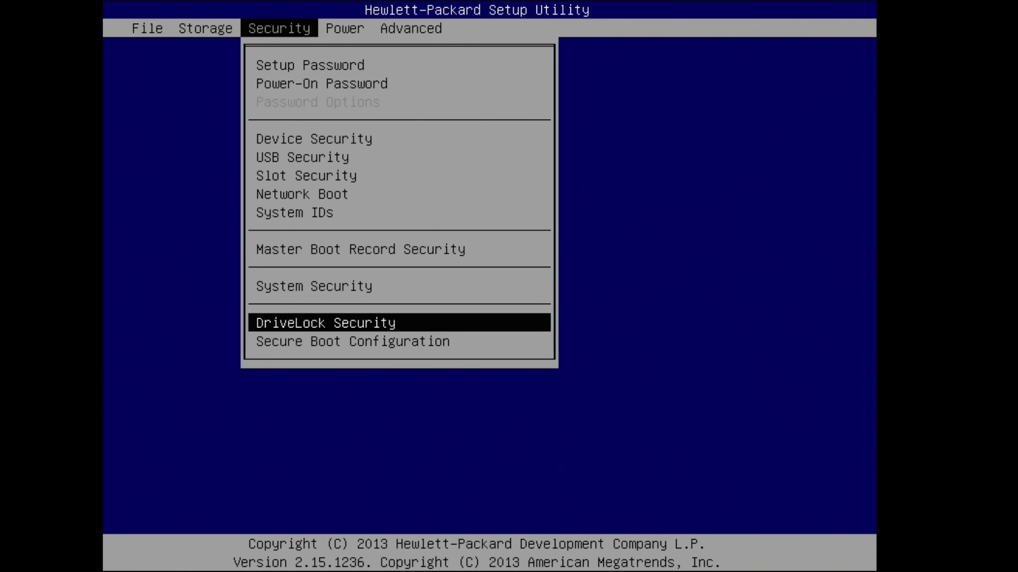
key("Down")
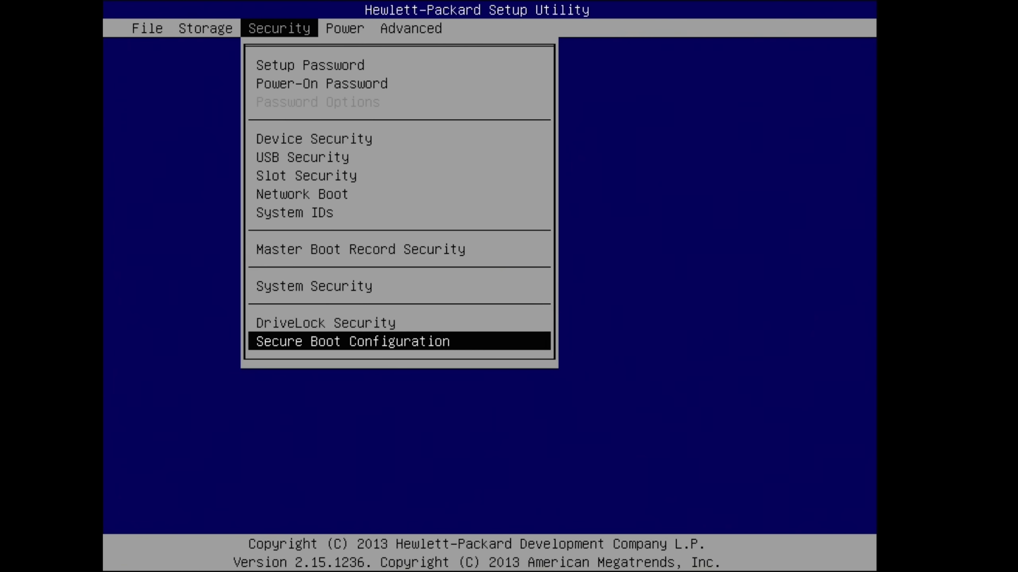
key("Return")
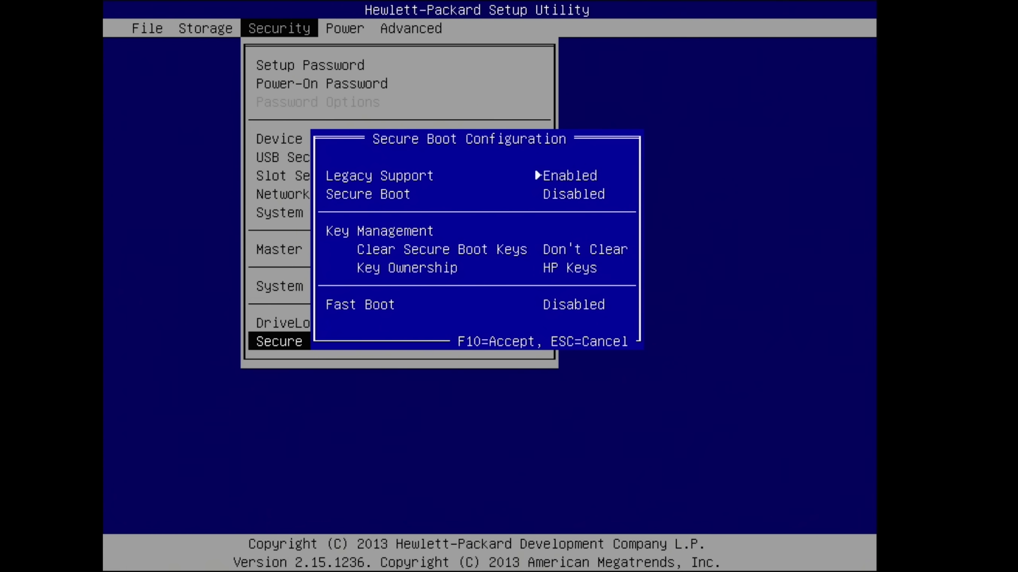
key("Down")
key("Down")
key("Down")
key("Down")
key("Escape")
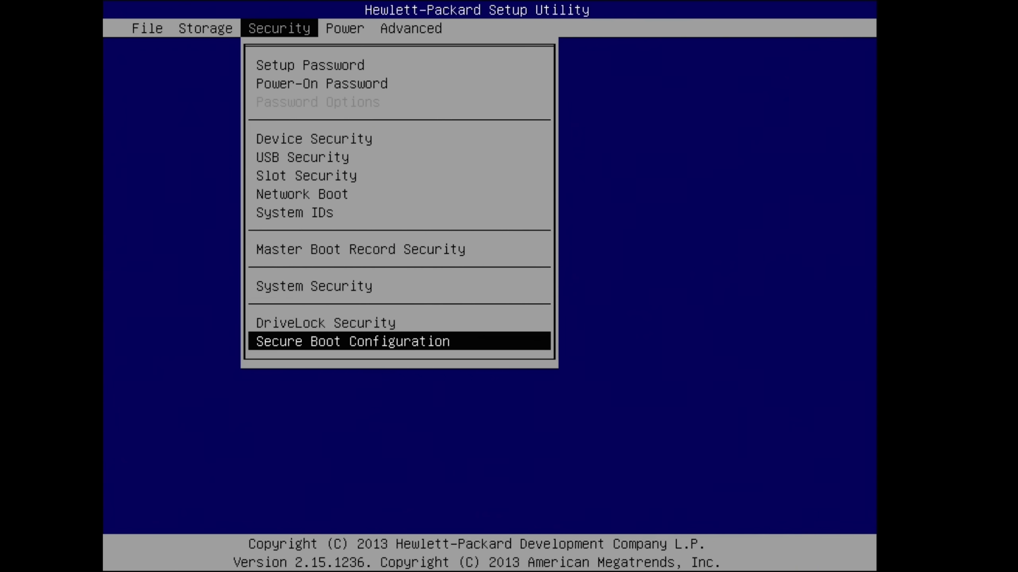
key("Right")
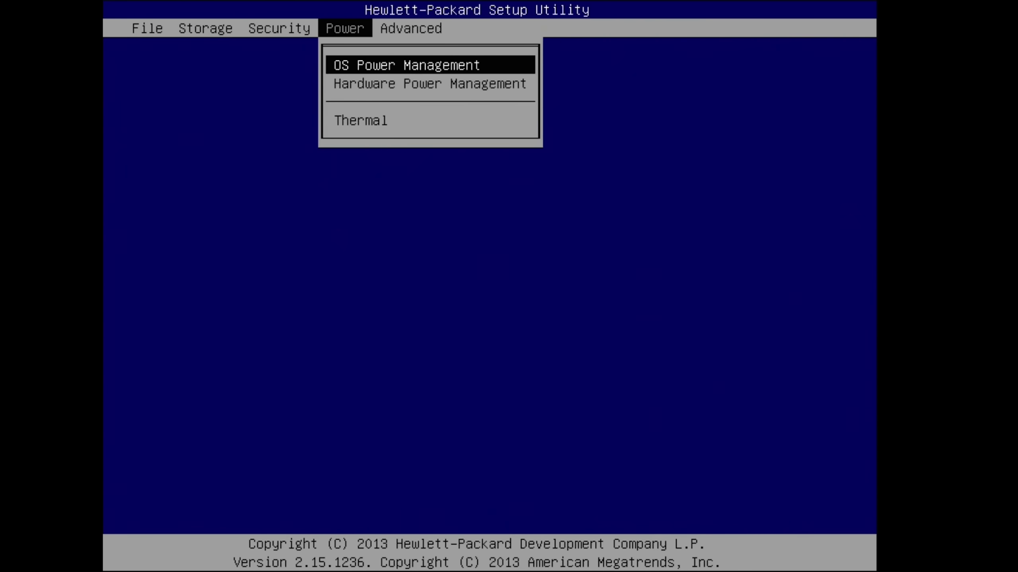
Step: Go to the Advanced menu and view the Onboard Devices settings
key("Right")
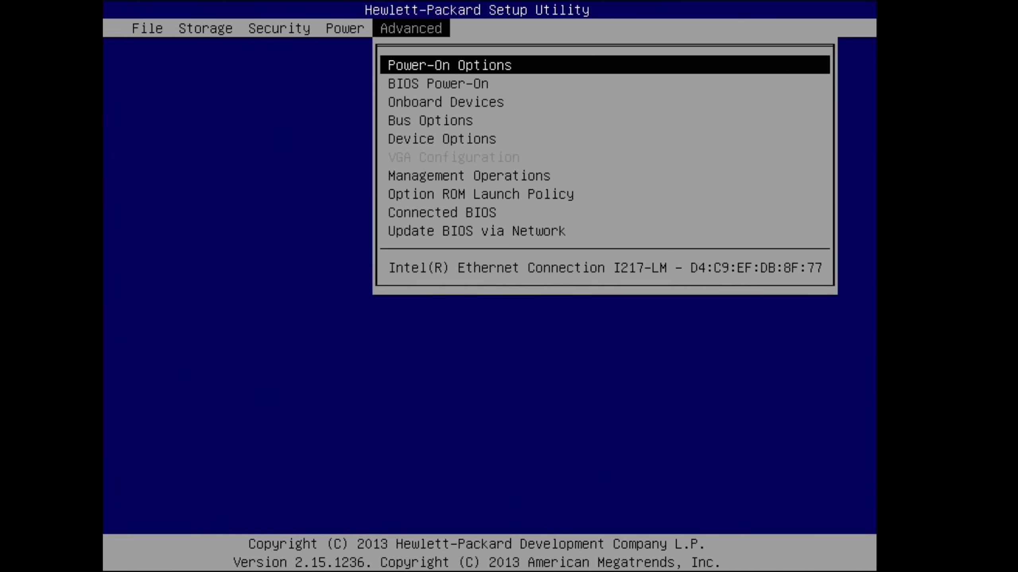
key("Down")
key("Down")
key("Return")
key("Return")
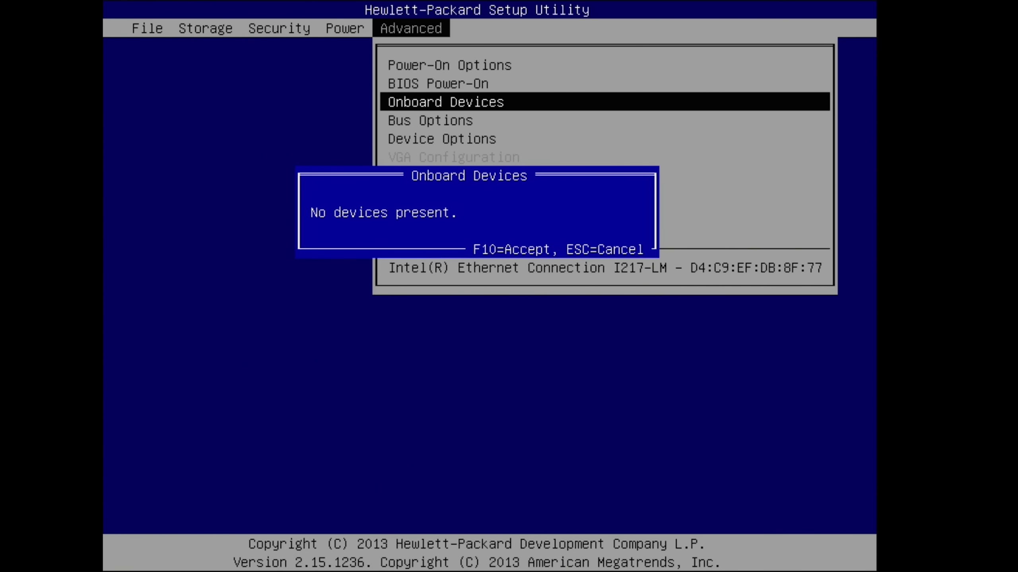
key("Escape")
key("Down")
Step: Review Bus Options and Device Options, leaving Turbo Mode and Hyperthreading Enabled
key("Return")
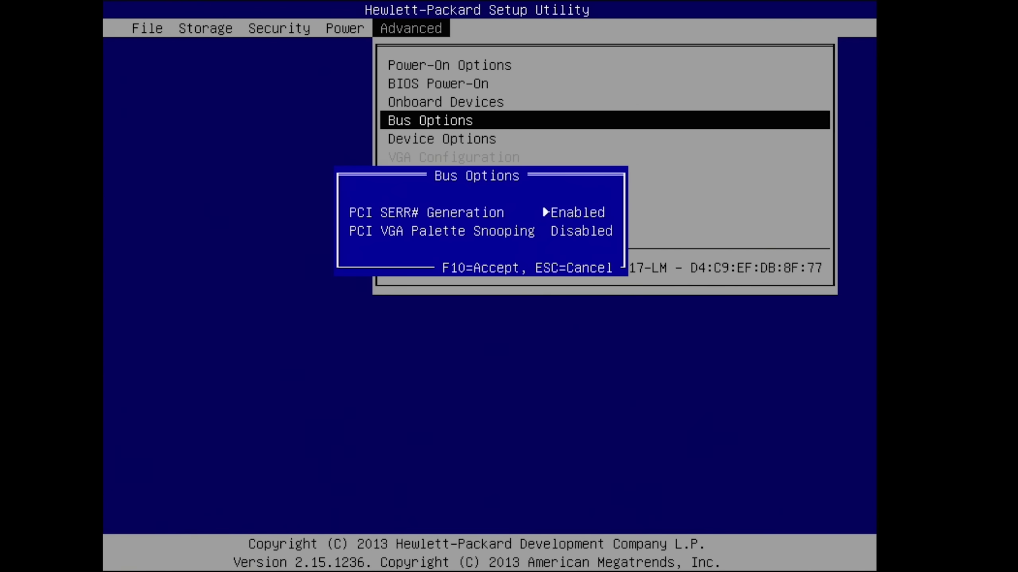
key("Escape")
key("Down")
key("Return")
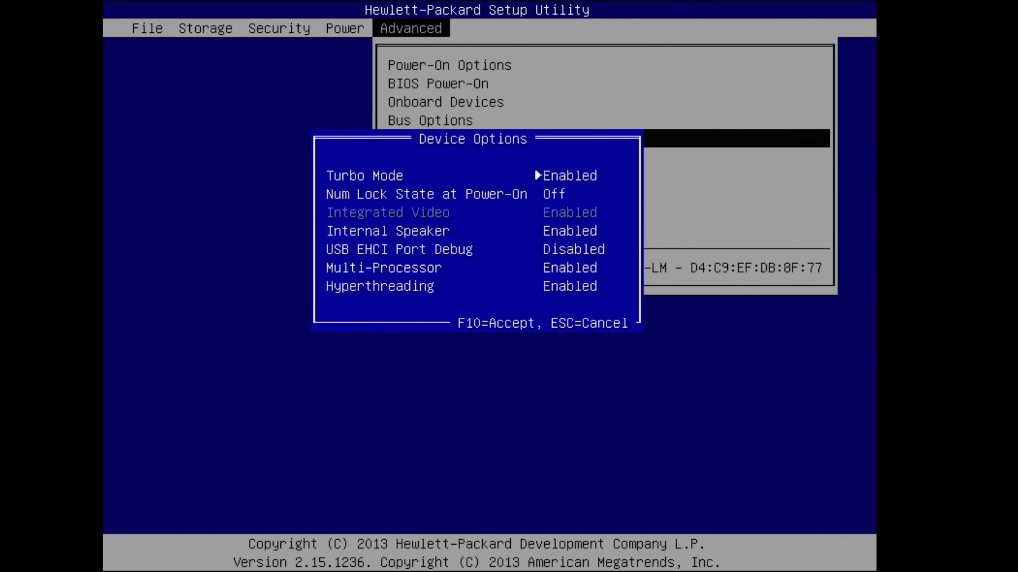
key("Down")
key("Down")
key("Down")
key("Down")
key("Down")
key("Escape")
key("Down")
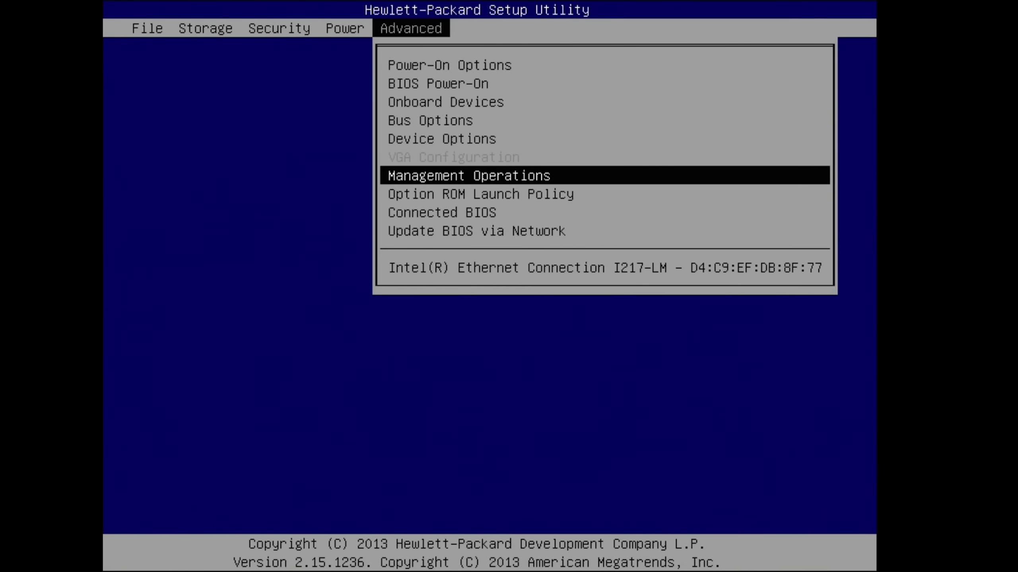
key("Down")
Step: Choose File > Save Changes and Exit to leave setup with changes saved
key("Left")
key("Left")
key("Left")
key("Left")
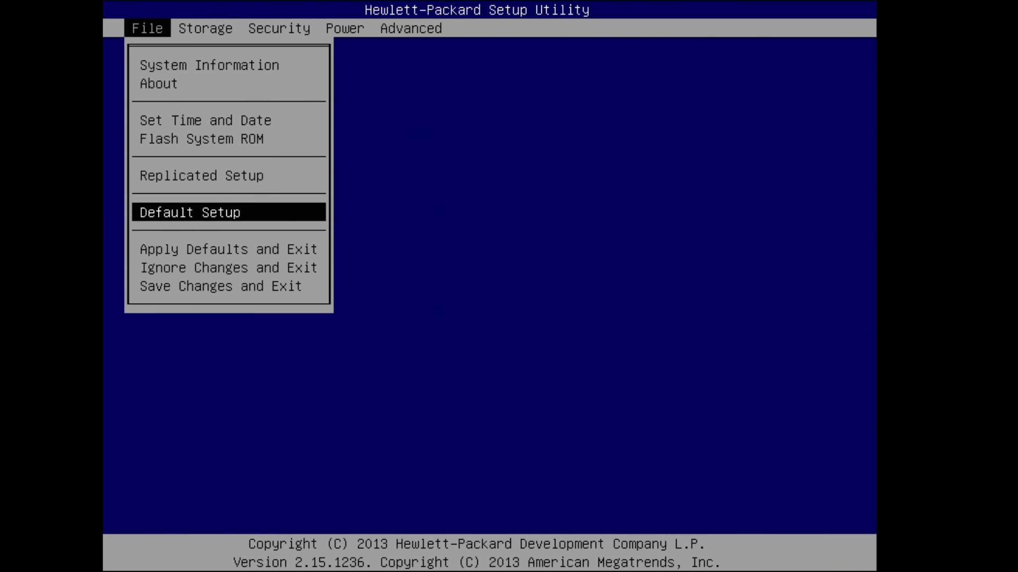
key("Down")
key("Down")
key("Down")
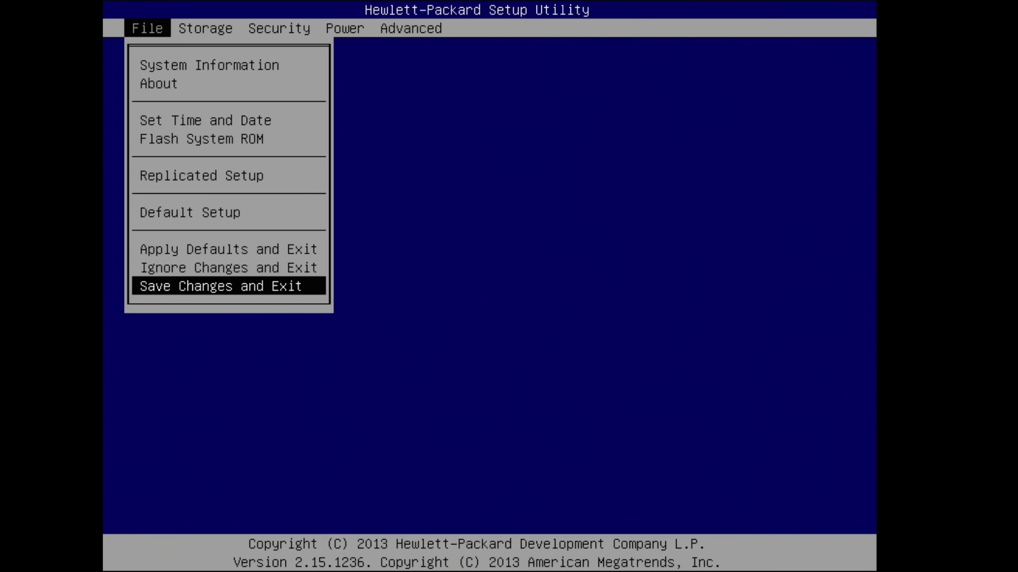
key("Return")
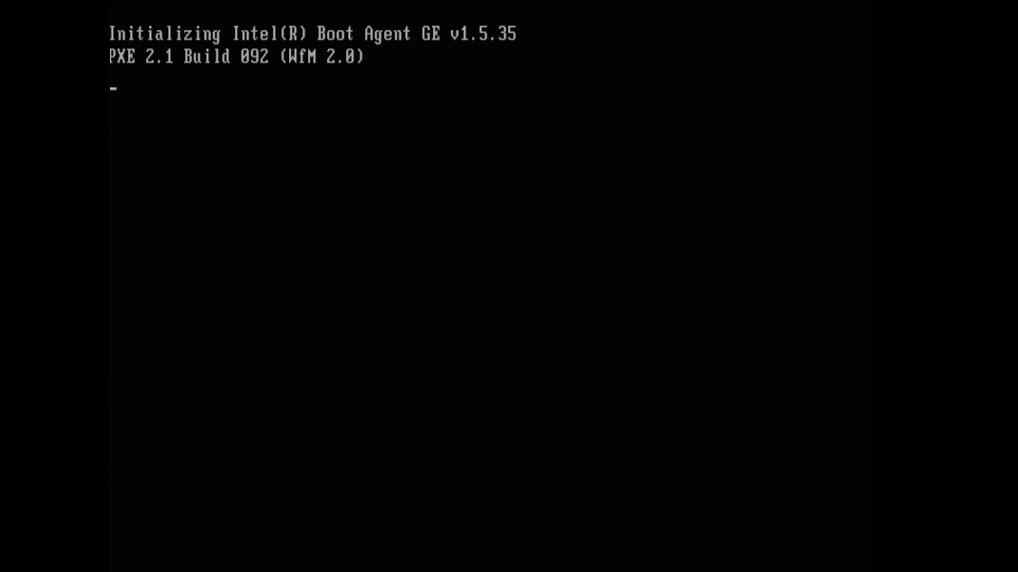
Step: Boot the SanDisk USB from the F9 menu and start 1. macOS Base System in OpenCore
key("F9")
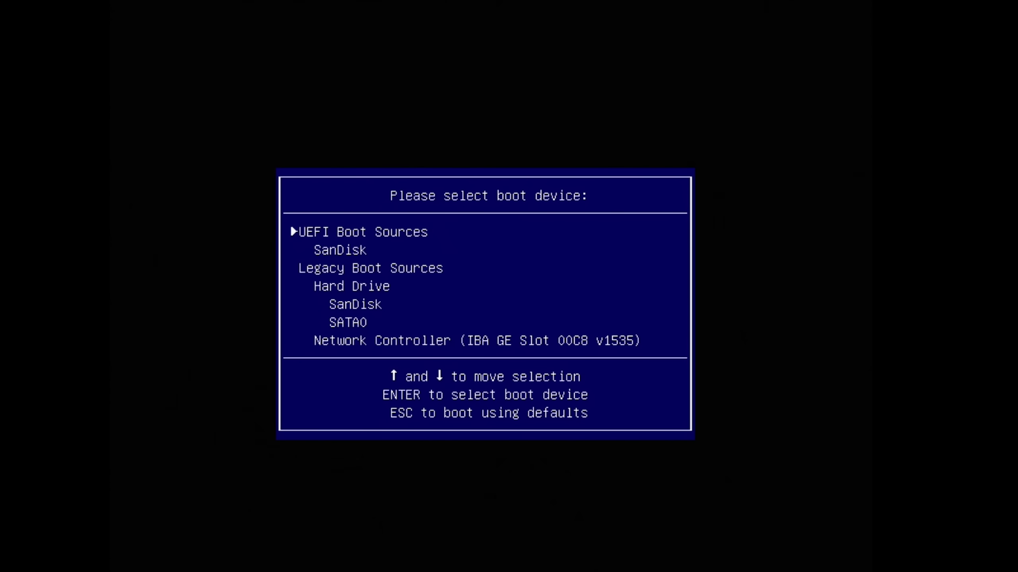
key("Return")
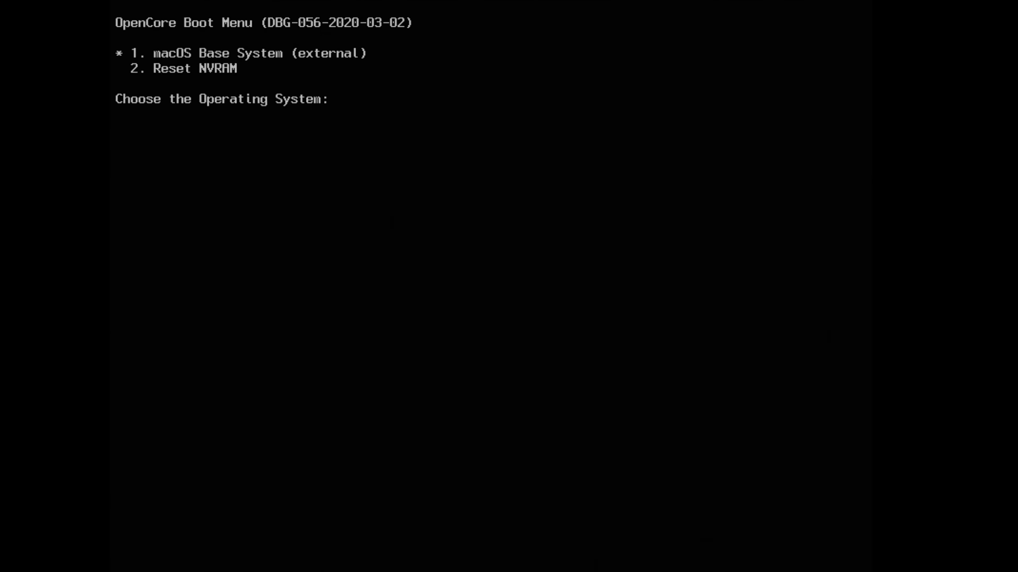
key("Return")
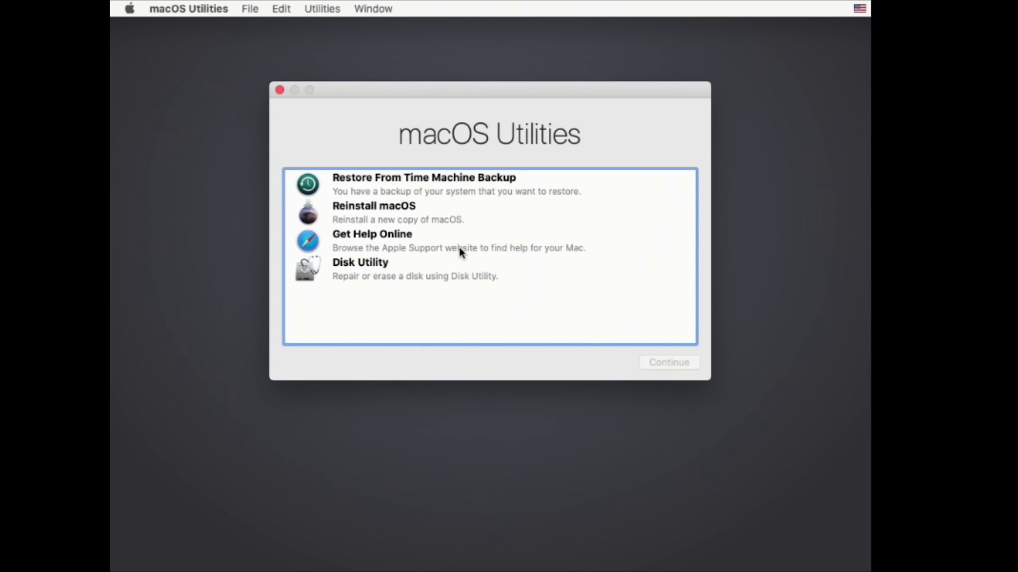
Step: Launch Disk Utility and show all physical devices in the sidebar
left_click(361, 266)
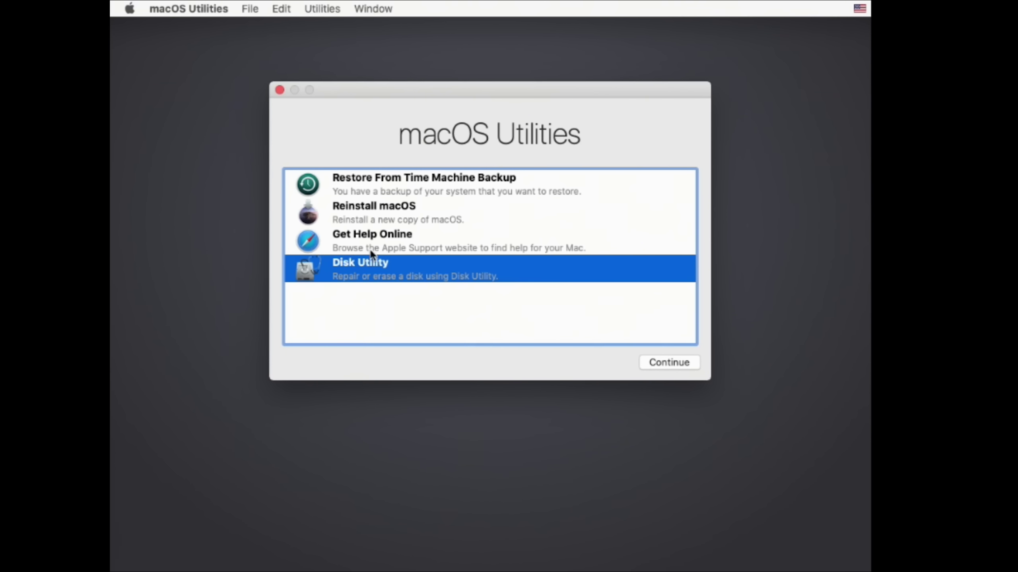
left_click(669, 363)
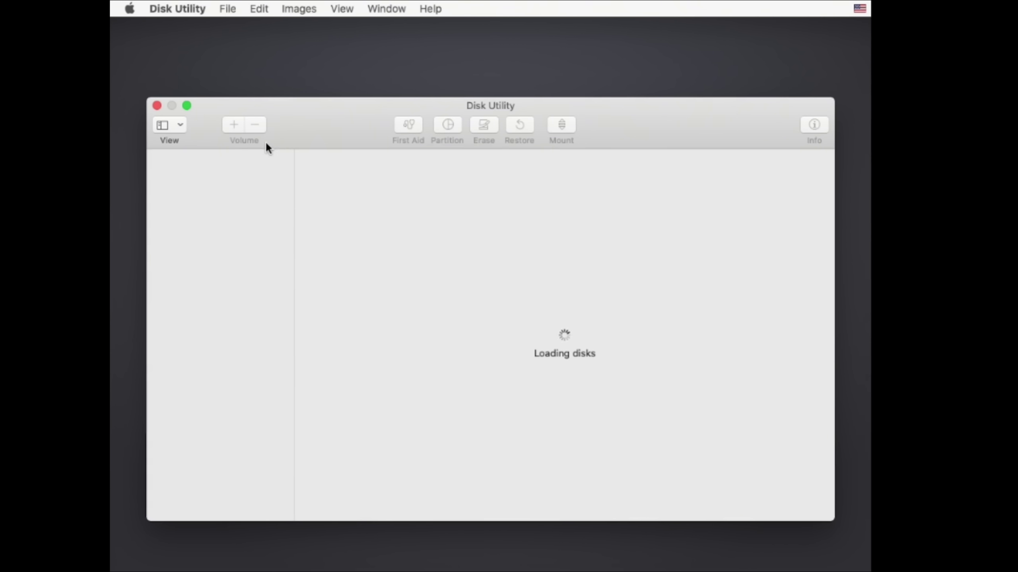
left_click(182, 125)
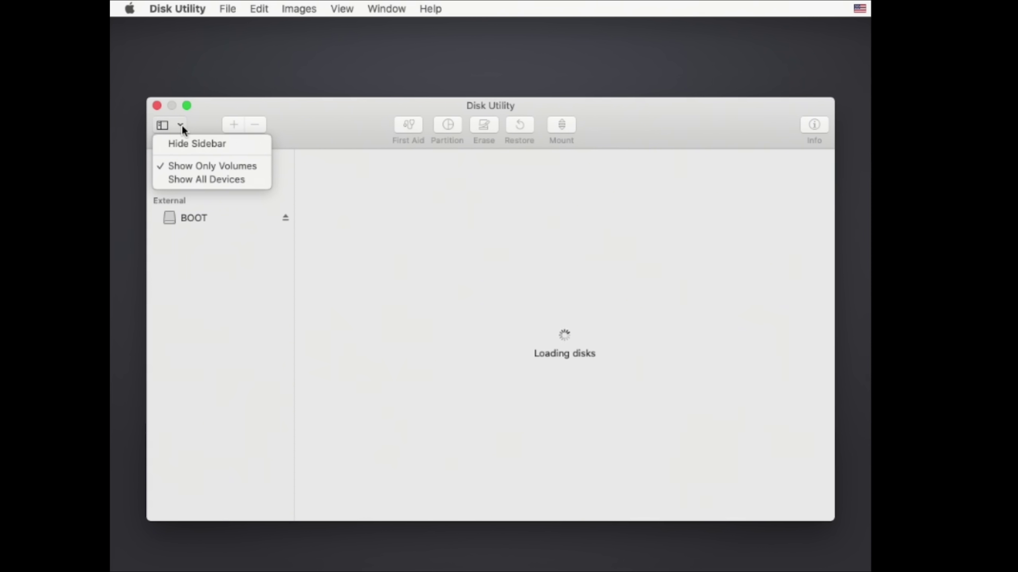
left_click(190, 178)
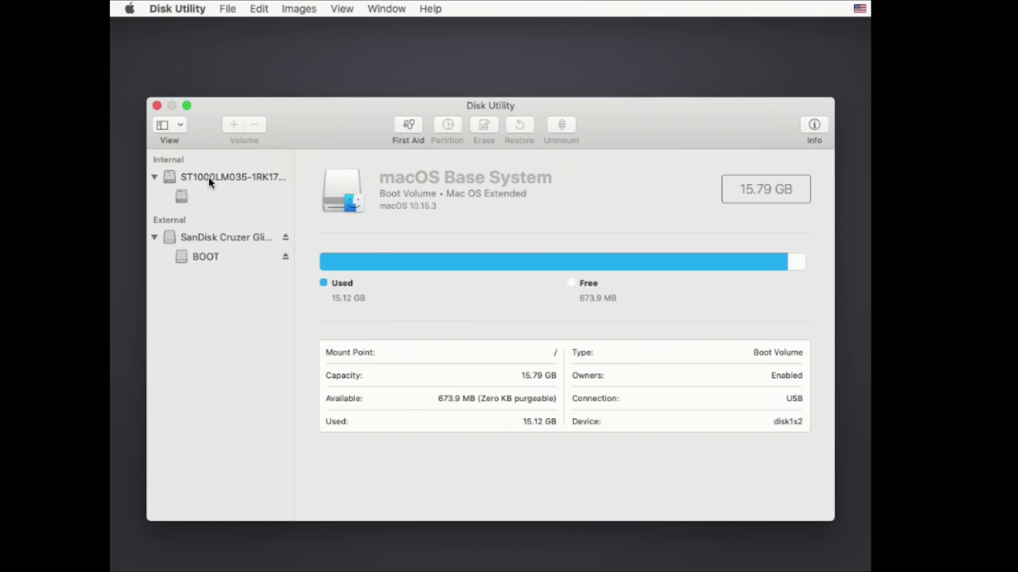
Step: Erase the internal 1 TB ST1000LM035 disk as APFS, named CatG800
left_click(225, 177)
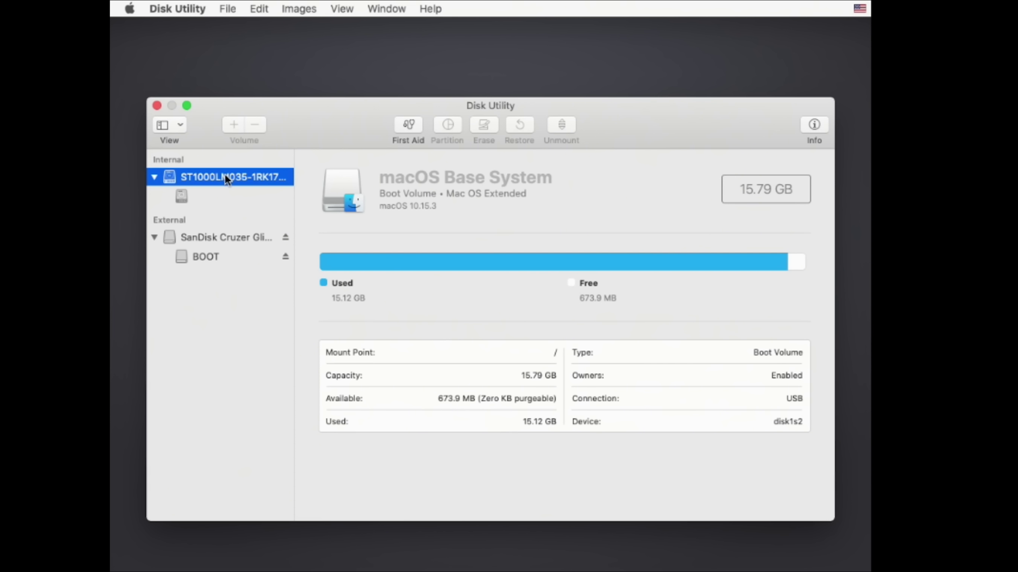
left_click(484, 128)
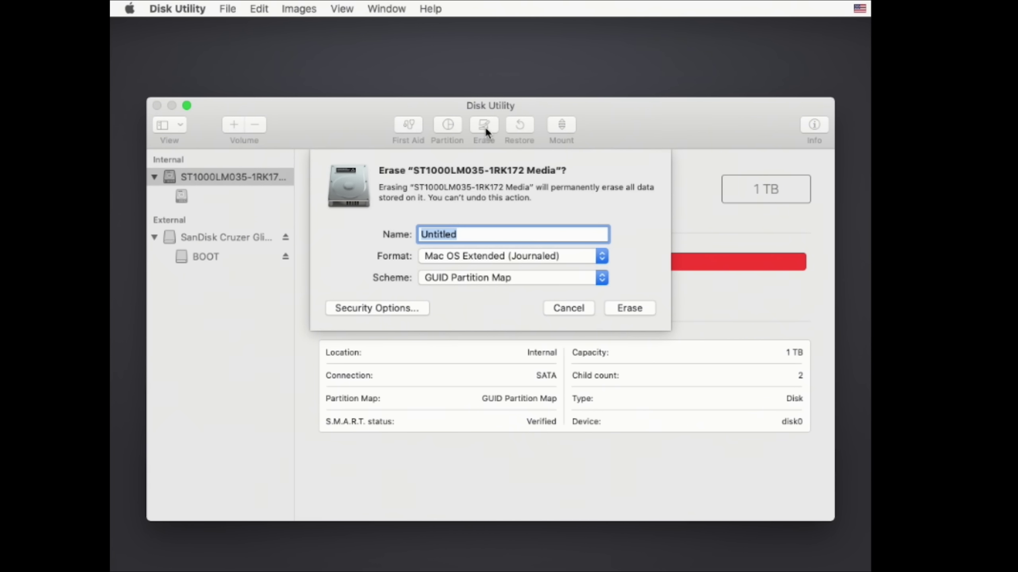
type("CatG800")
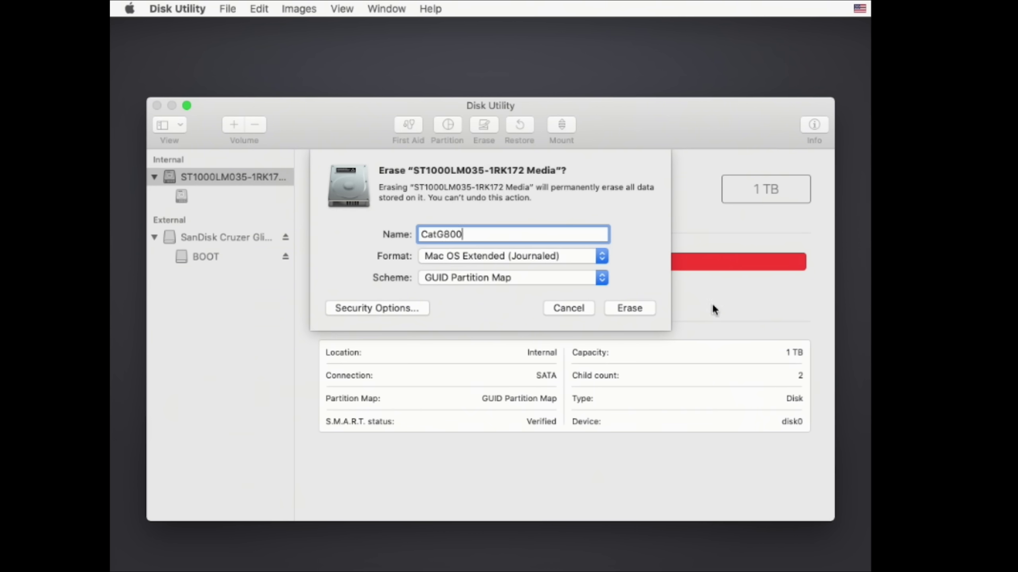
left_click(601, 256)
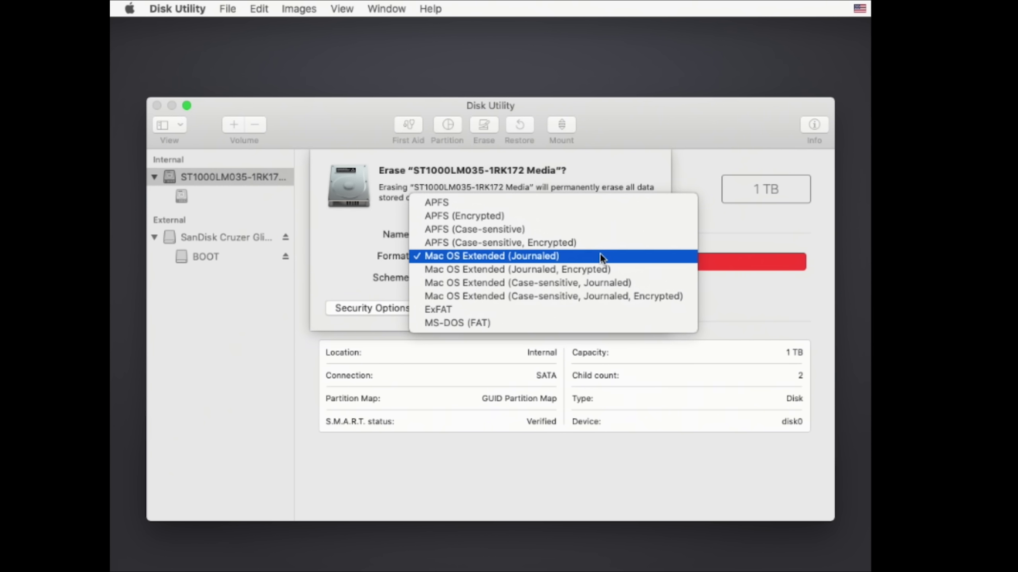
left_click(452, 201)
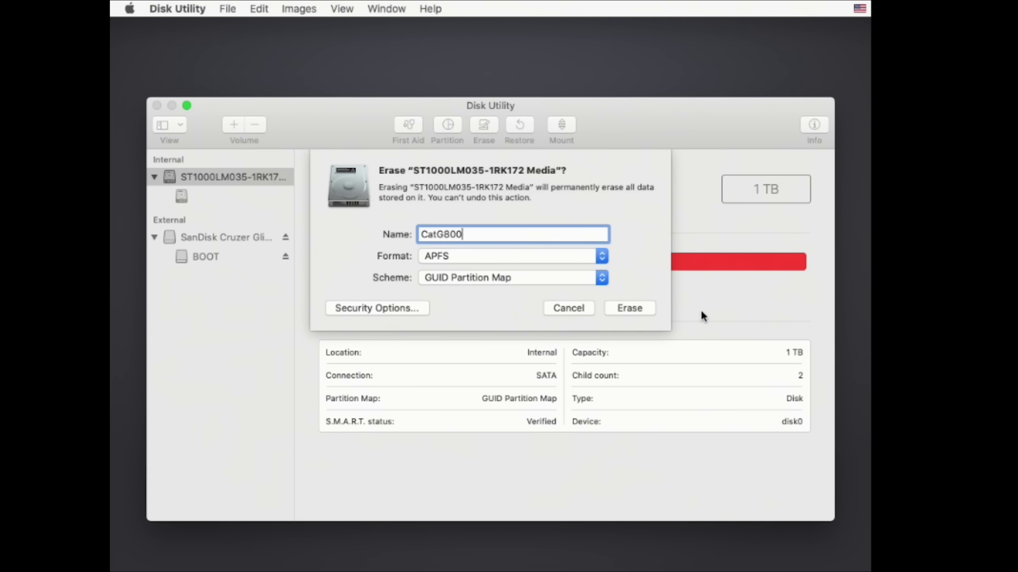
left_click(637, 308)
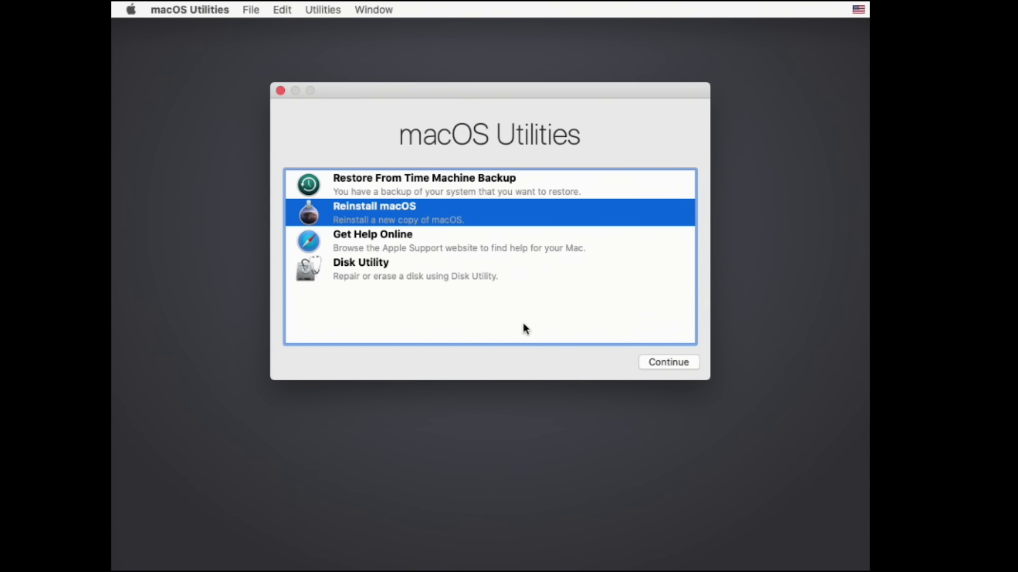
Step: Choose Reinstall macOS, agree to the Catalina licence, and install onto CatG800
left_click(657, 363)
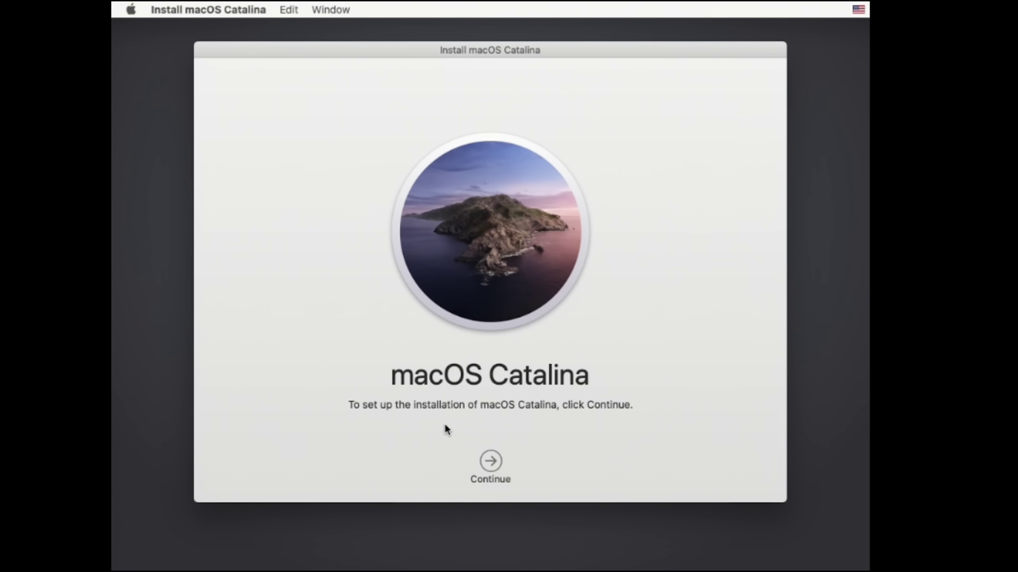
left_click(491, 461)
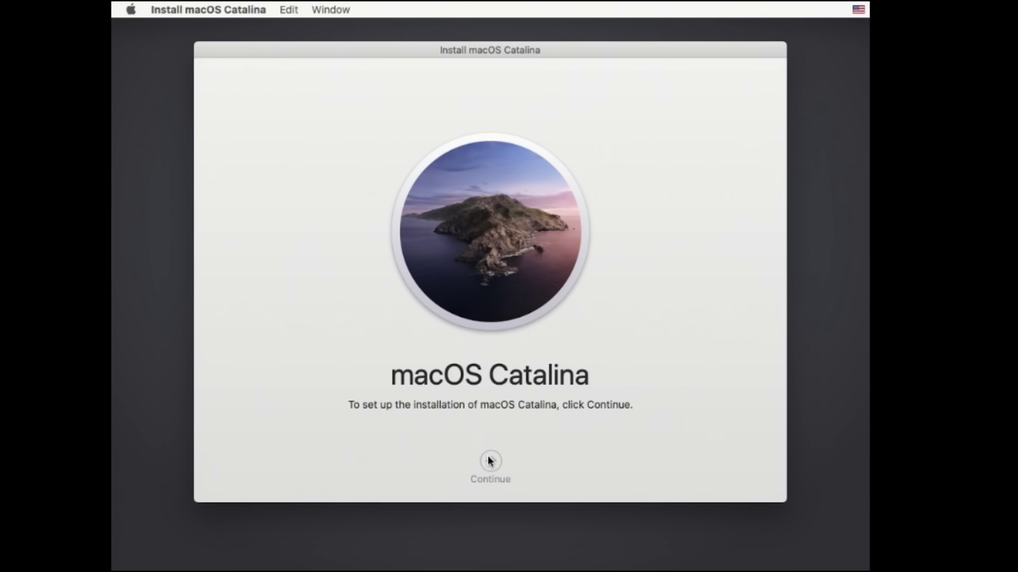
left_click(523, 462)
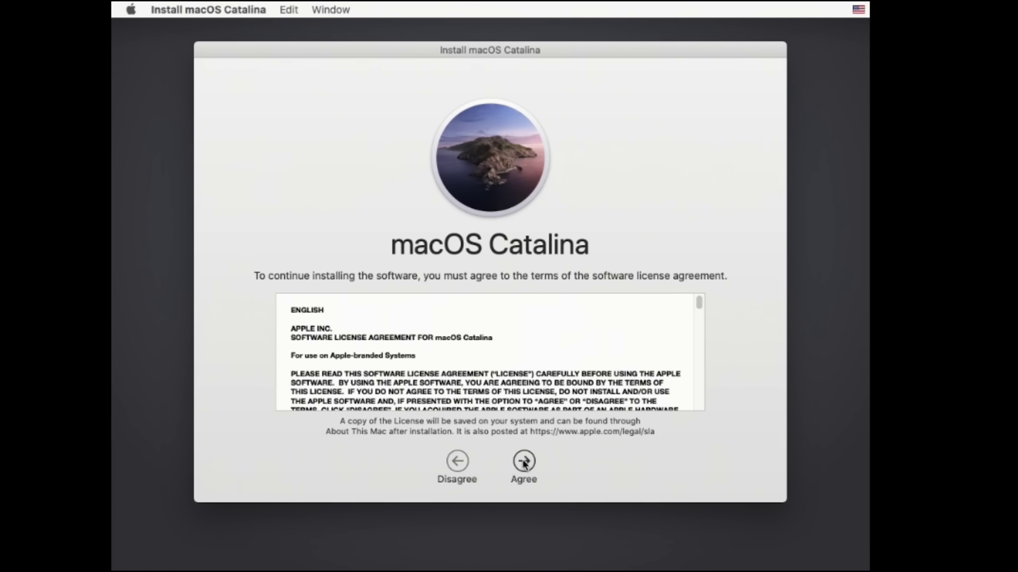
left_click(616, 131)
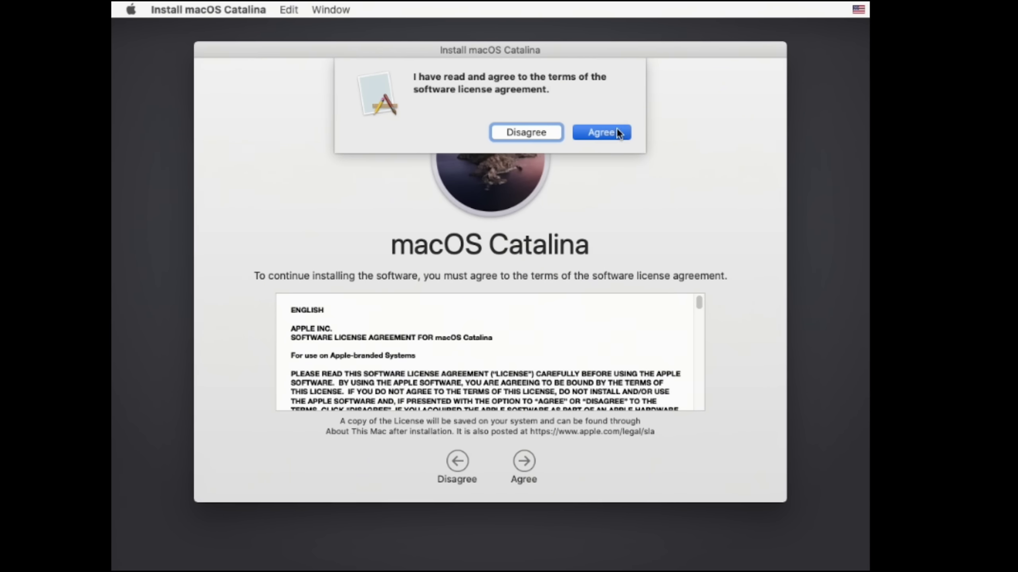
left_click(372, 342)
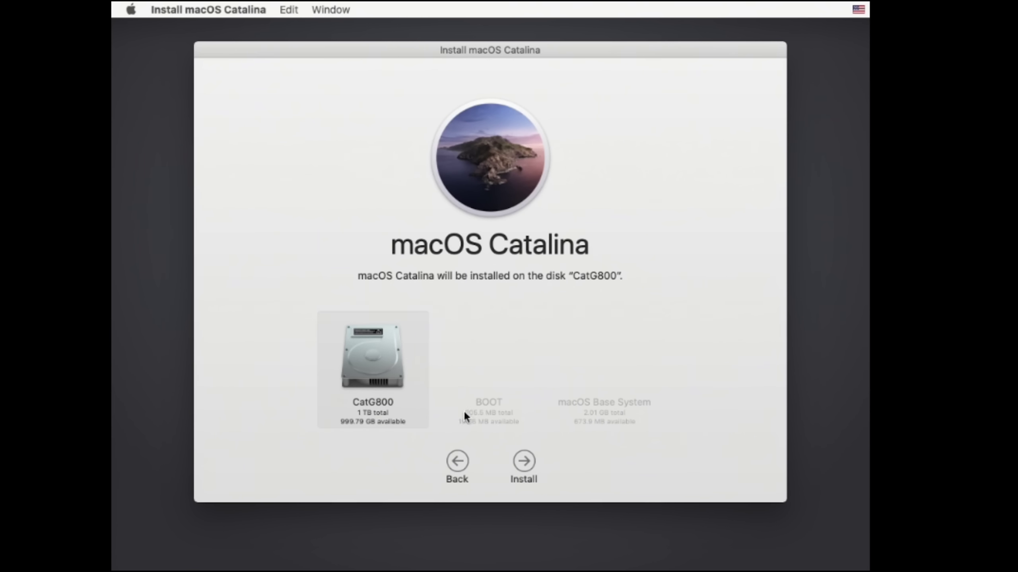
left_click(517, 461)
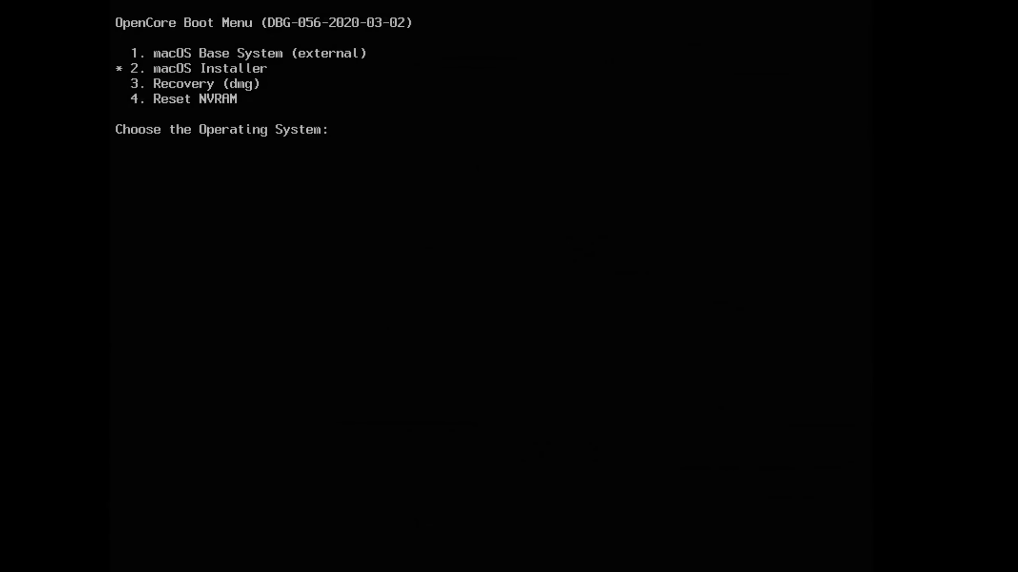
Step: Select the 2. macOS Installer entry in OpenCore and boot it
key("Down")
key("Up")
key("Up")
key("Down")
key("Return")
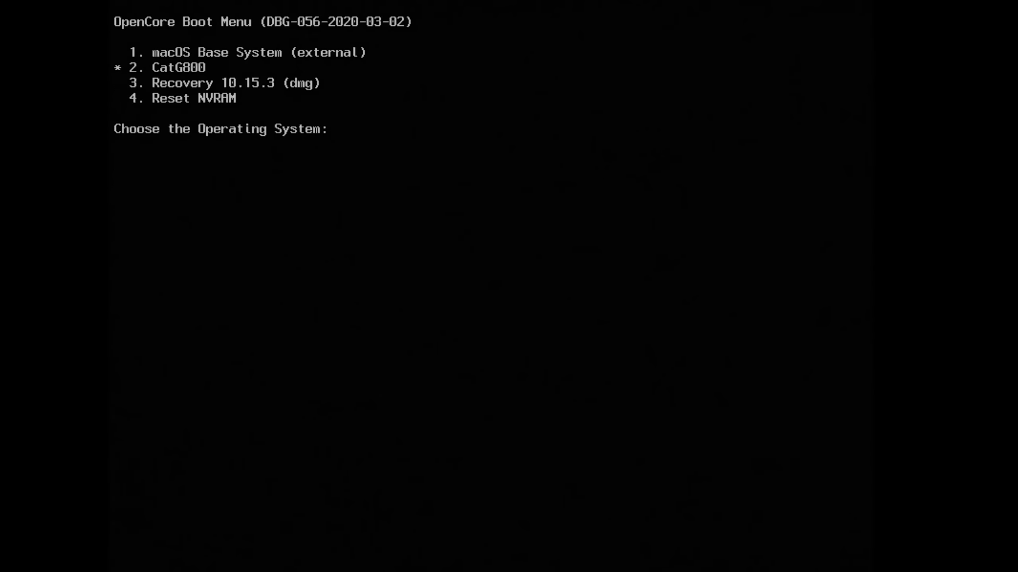
Step: Select 2. CatG800 in the OpenCore menu and boot it
key("Down")
key("Up")
key("Return")
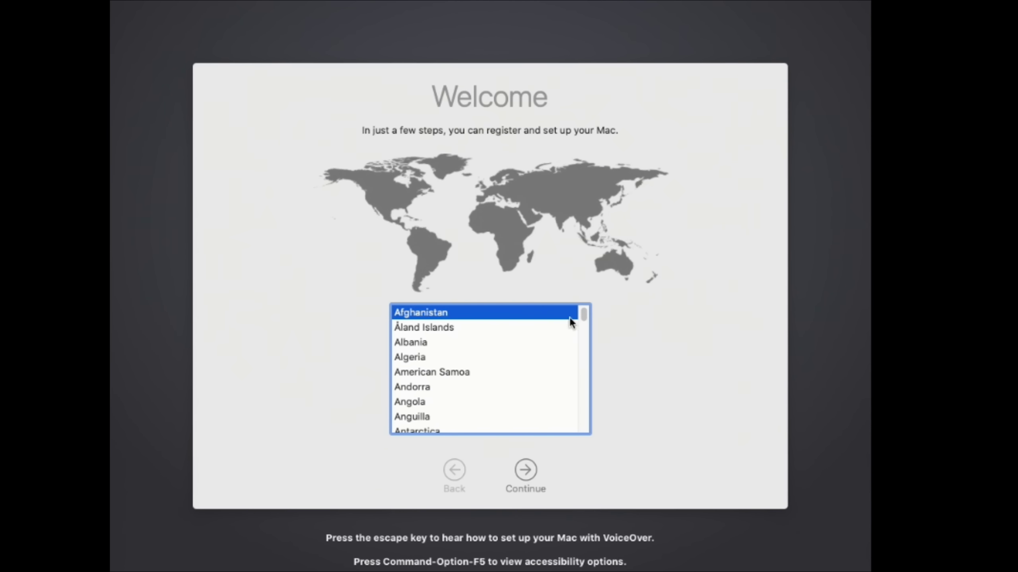
Step: Choose United States, keep default languages, pass Data & Privacy, and transfer no data
left_click_drag(581, 317, 565, 416)
scroll(470, 357, "down", 5)
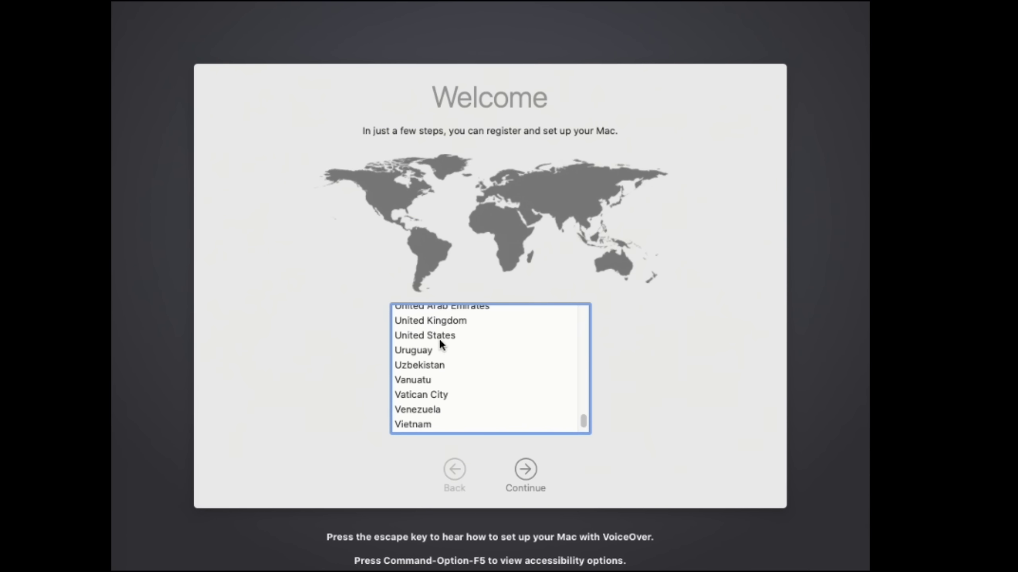
left_click(441, 335)
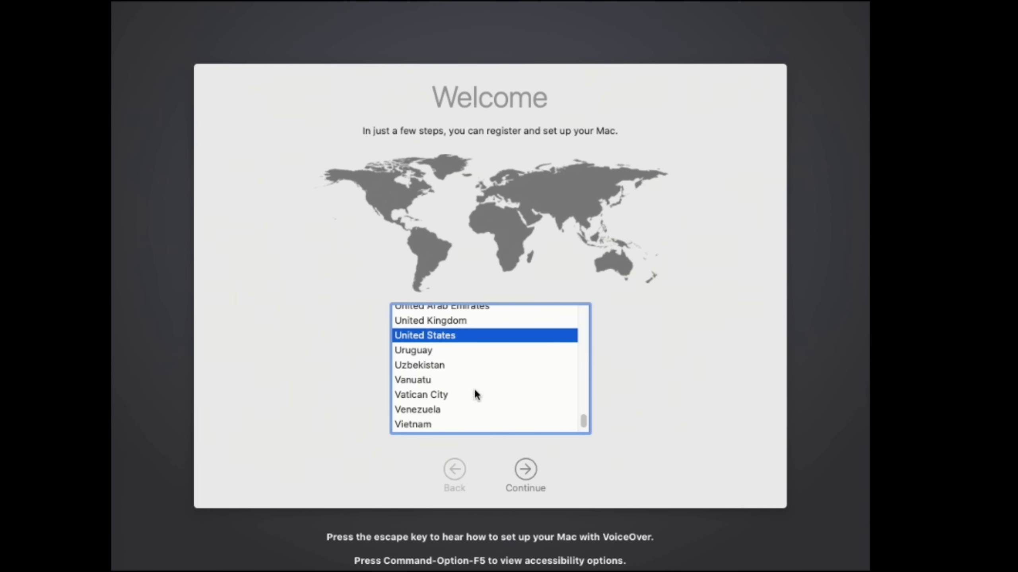
left_click(528, 474)
left_click(528, 473)
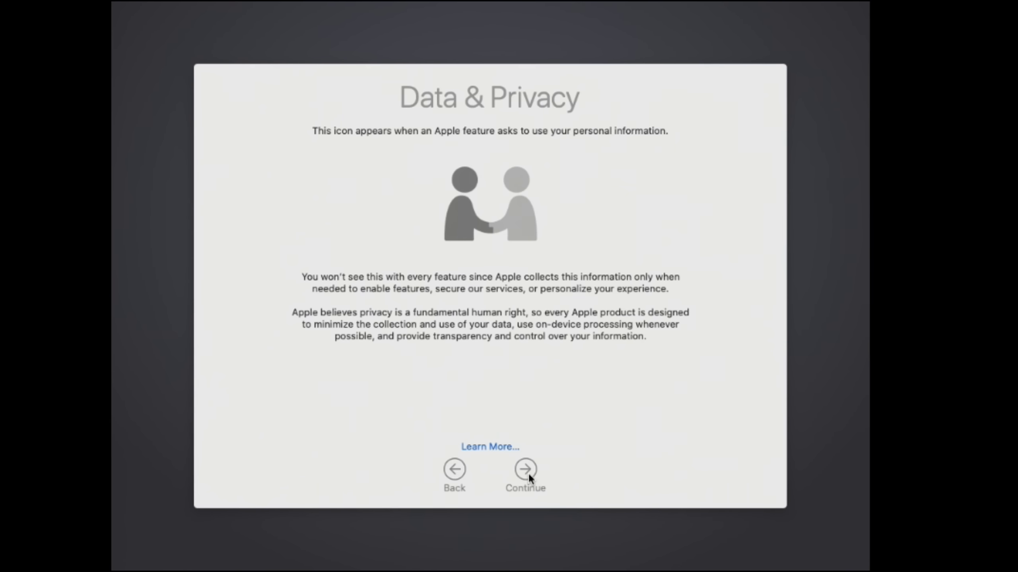
left_click(528, 473)
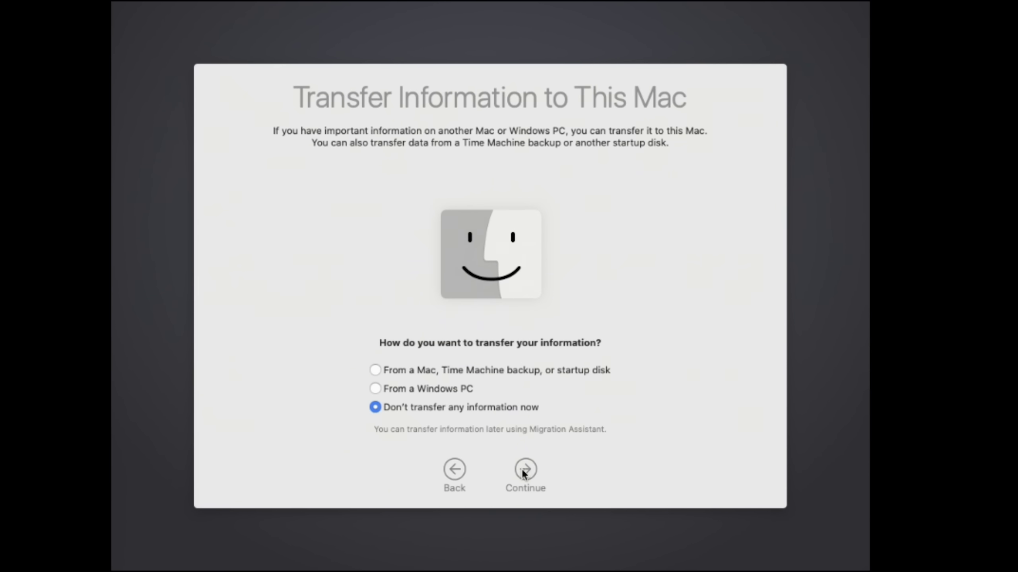
left_click(522, 470)
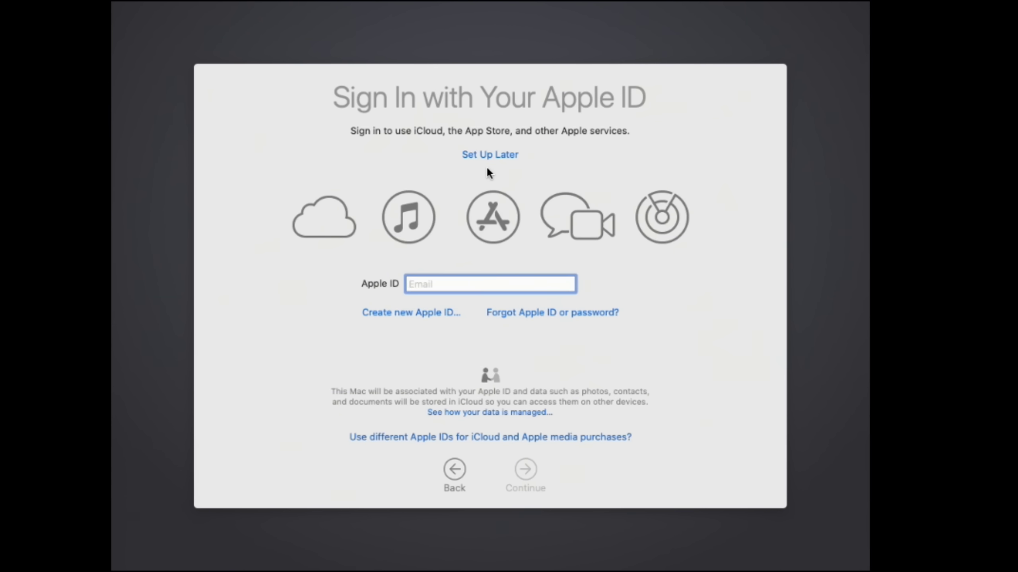
Step: Skip Apple ID sign-in with Set Up Later and agree to the macOS licence
left_click(501, 156)
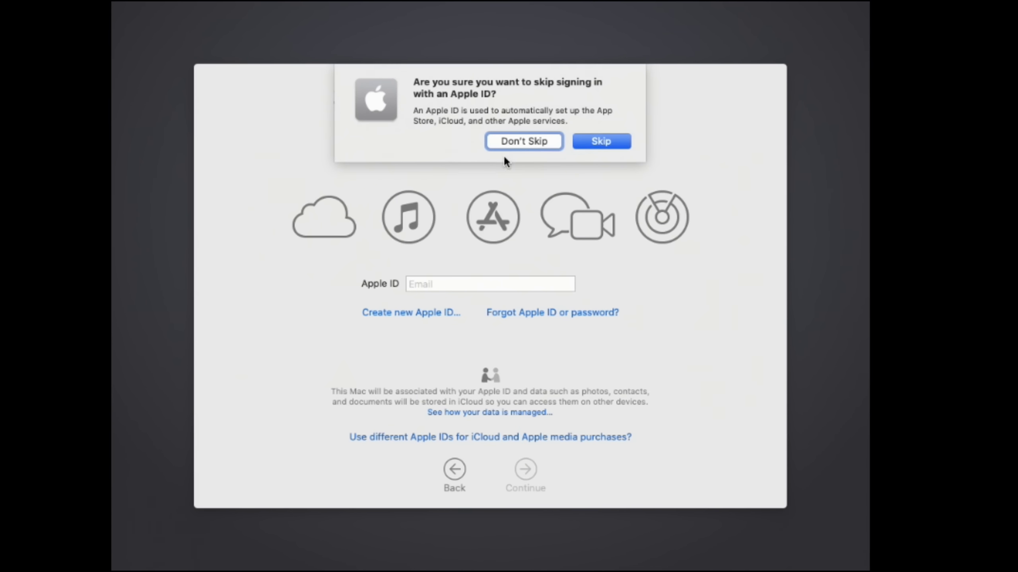
left_click(606, 141)
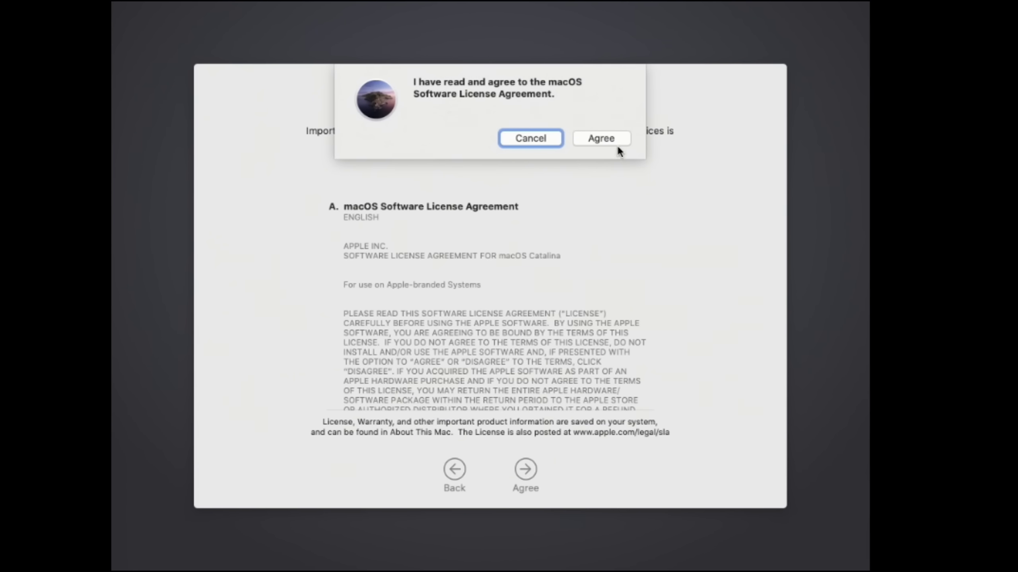
left_click(609, 139)
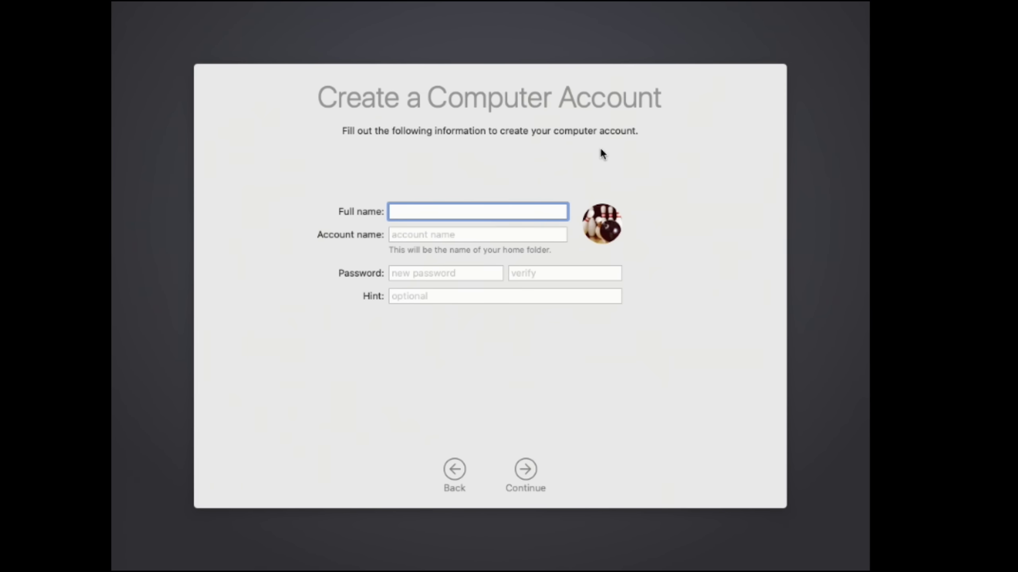
Step: Create the local computer account with a full name, account name and verified password
type("Mac")
key("Tab")
key("Tab")
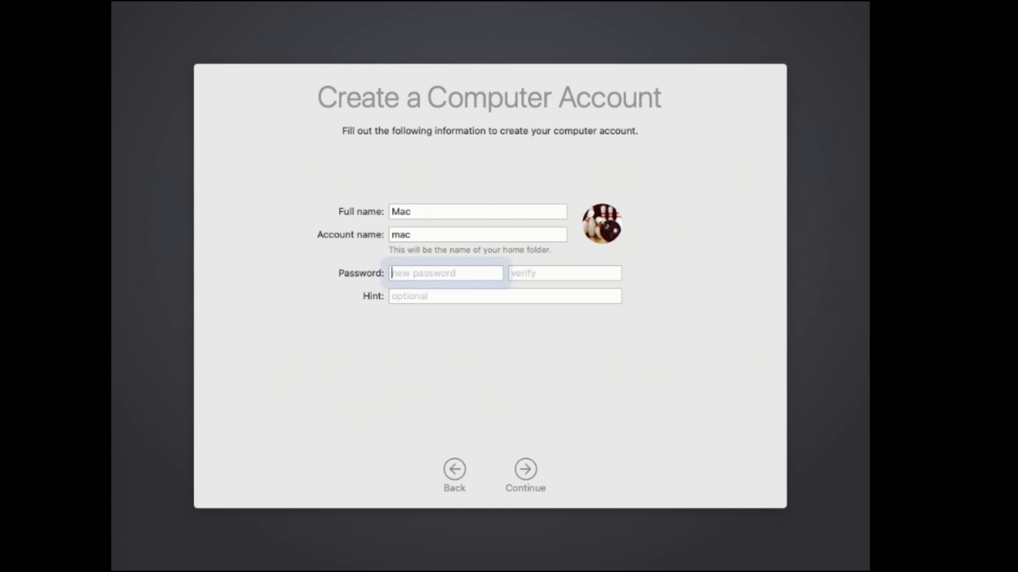
type("••••")
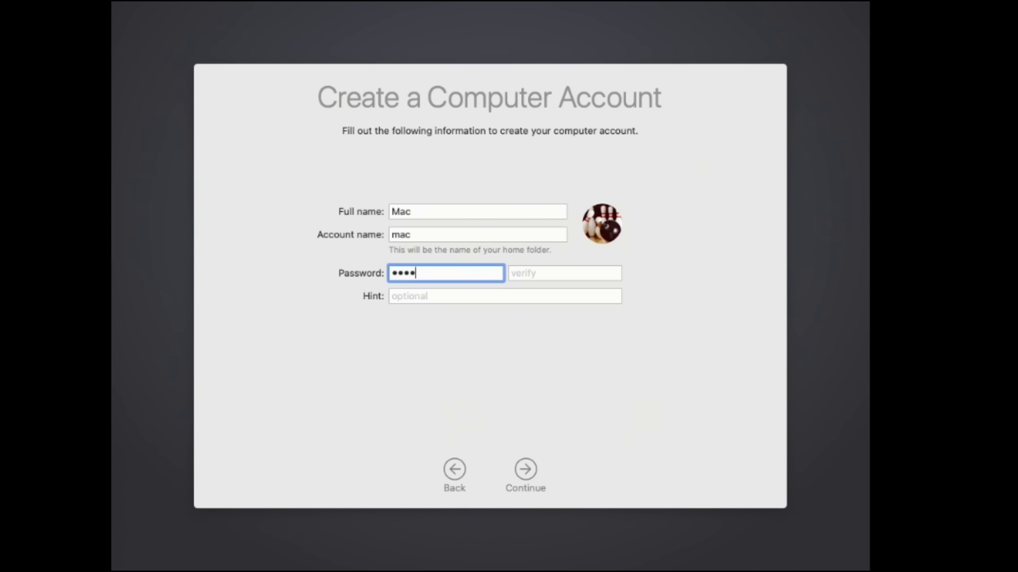
key("Tab")
type("••••")
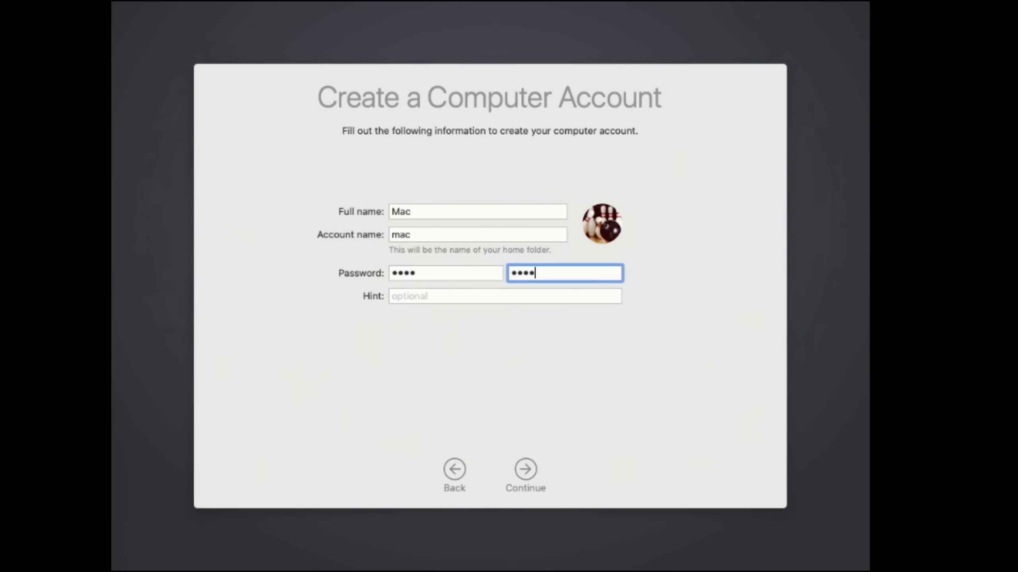
left_click(522, 470)
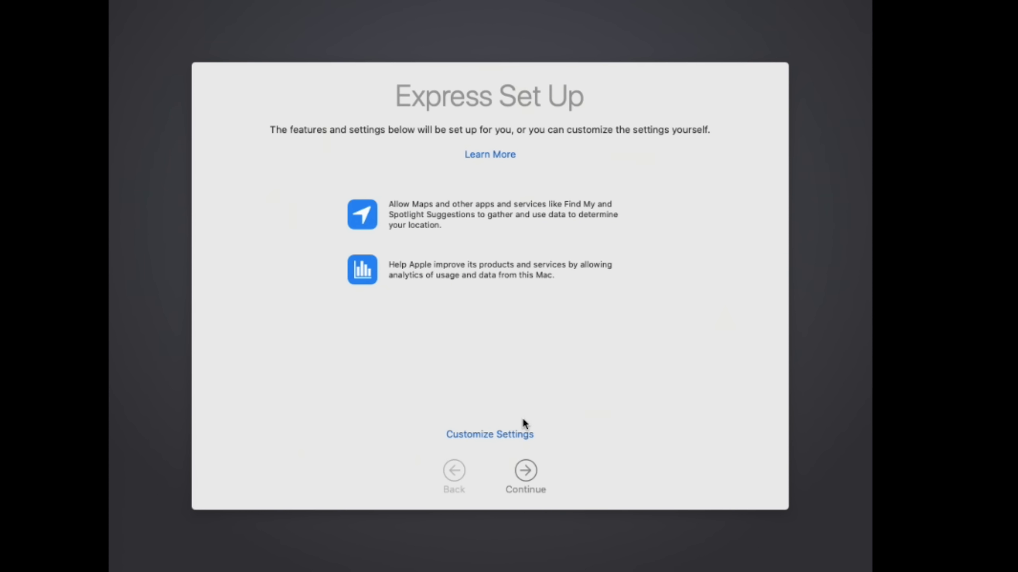
Step: Customize setup, turn off Mac analytics sharing, skip Siri, and choose the Dark appearance
left_click(508, 436)
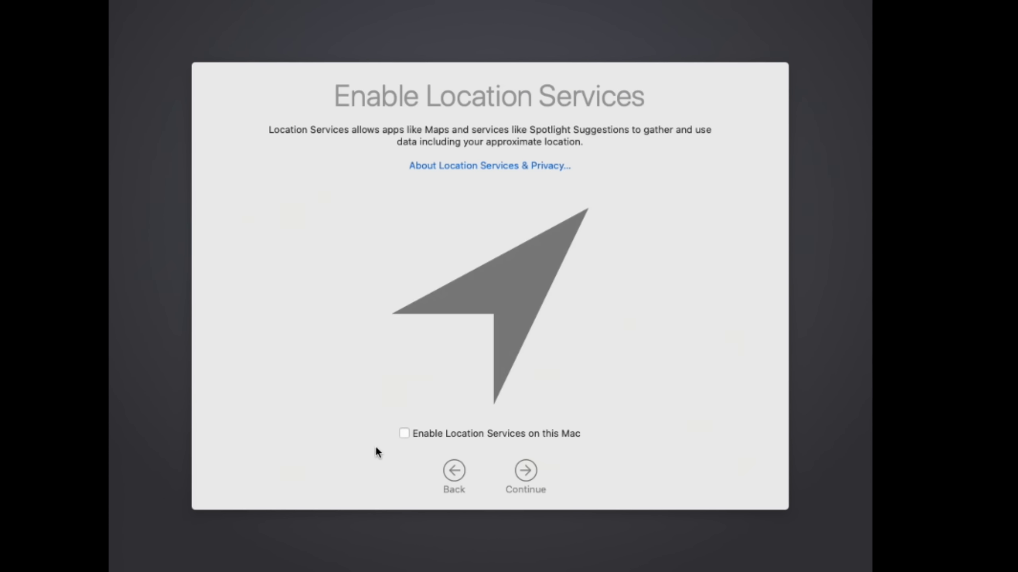
left_click(526, 473)
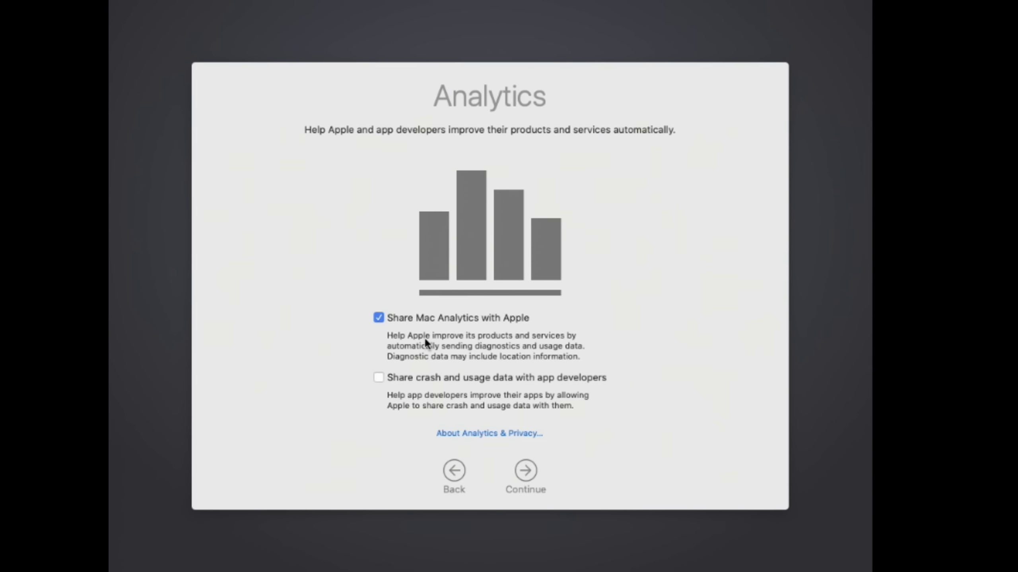
left_click(420, 320)
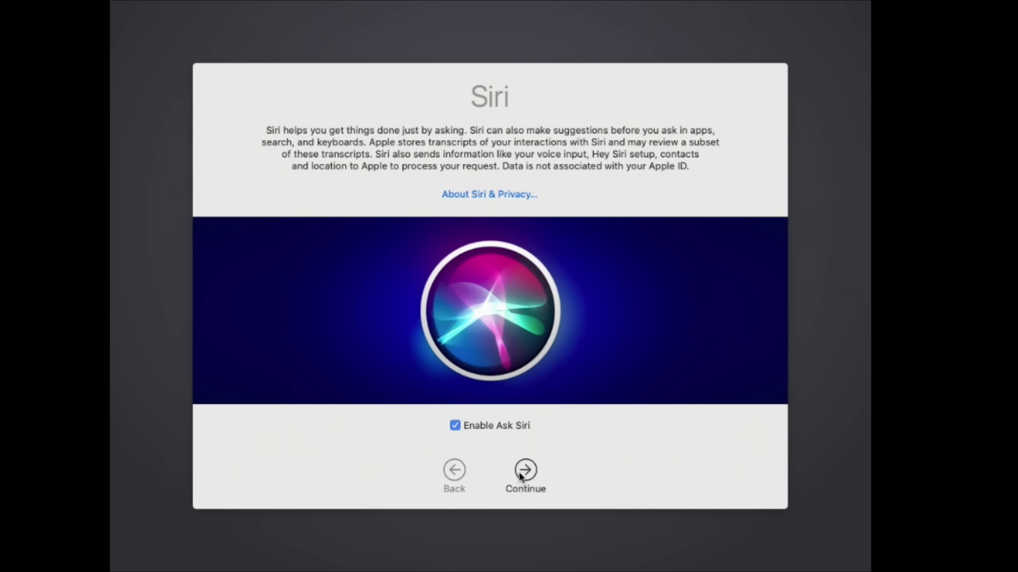
left_click(480, 444)
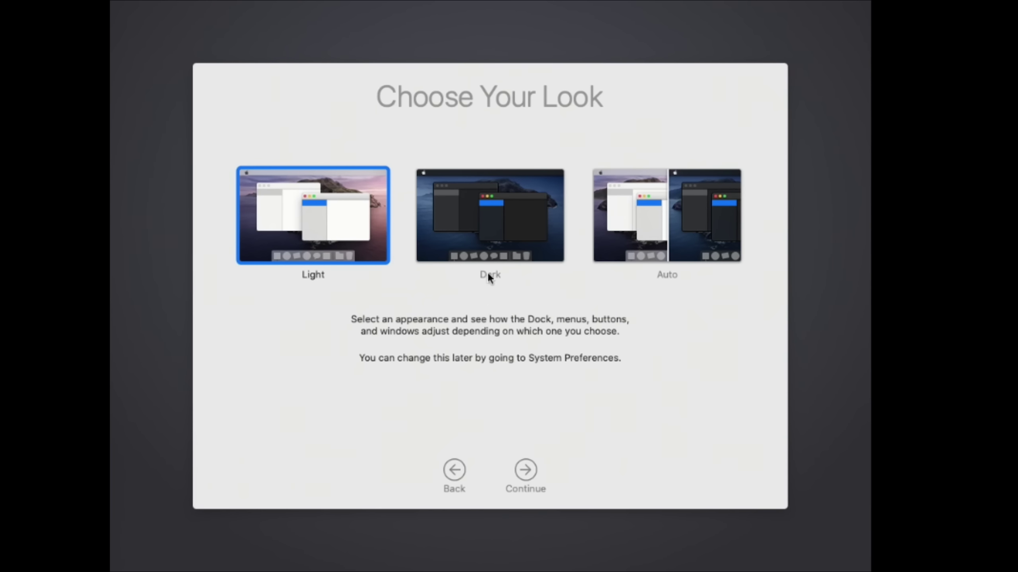
left_click(483, 236)
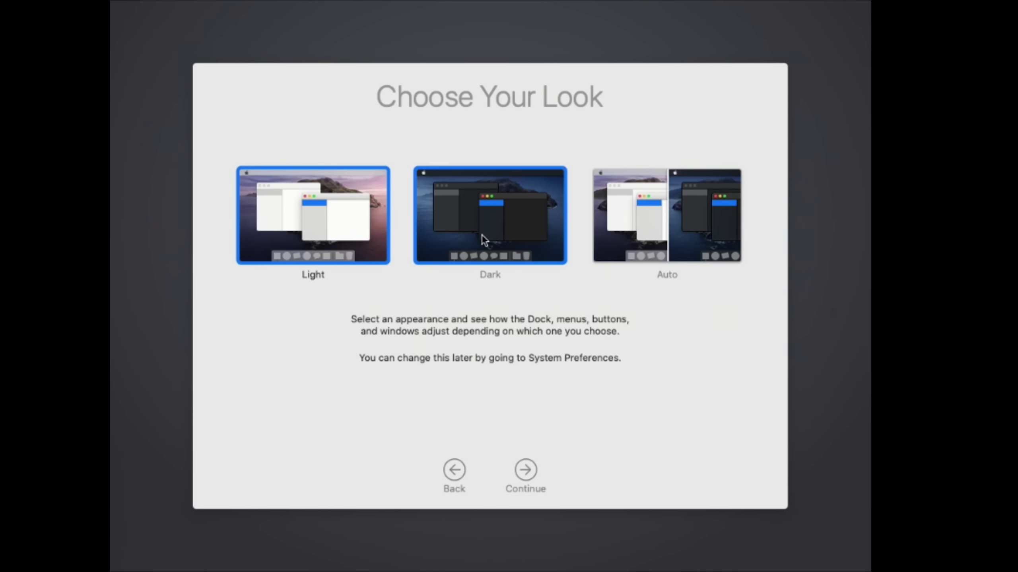
left_click(525, 471)
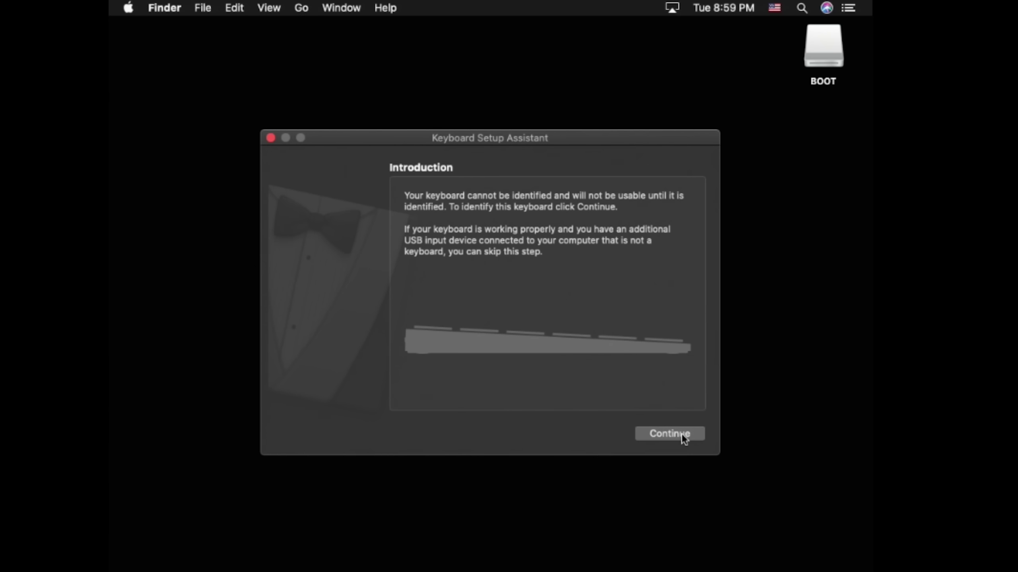
Step: Identify the keyboard as ANSI by pressing Z and slash in Keyboard Setup Assistant
left_click(682, 434)
key("z")
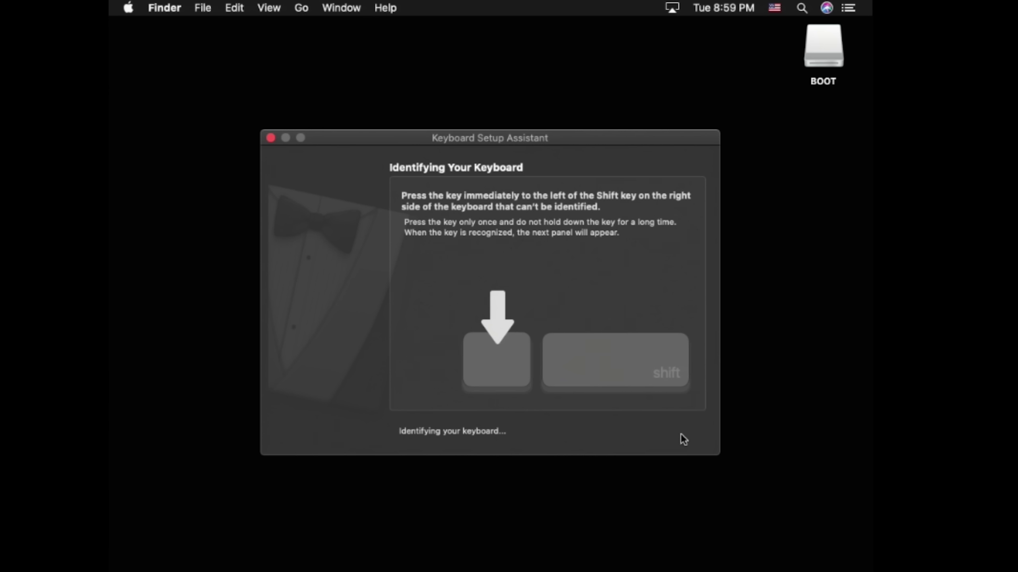
key("slash")
left_click(682, 435)
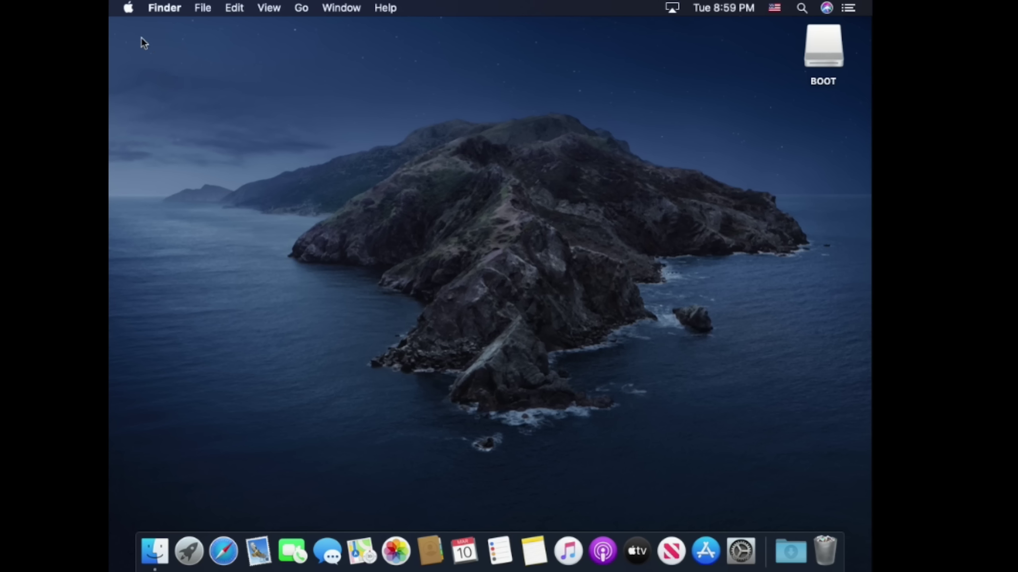
Step: Check About This Mac showing macOS Catalina 10.15.3, then close it
left_click(129, 9)
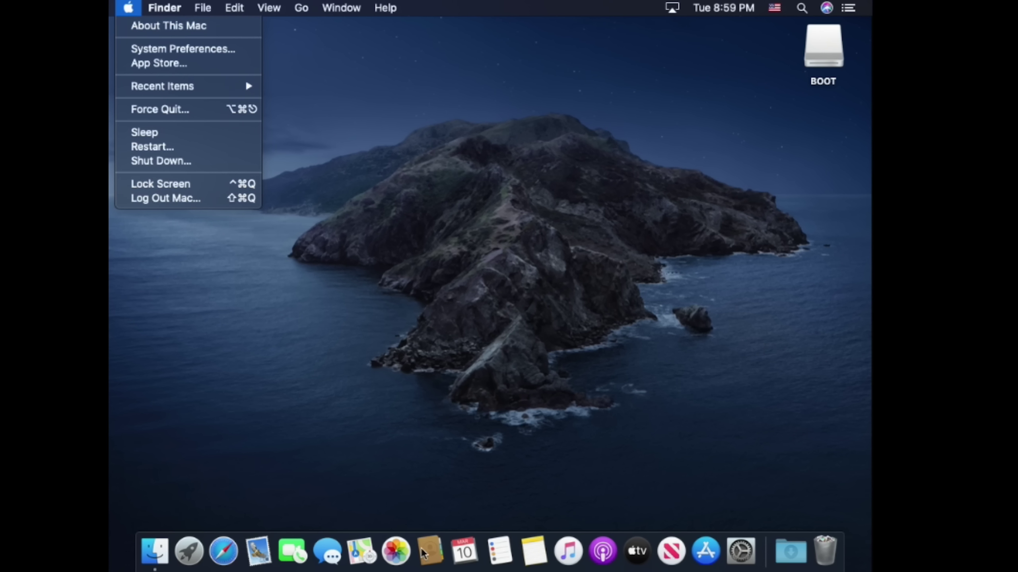
left_click(187, 28)
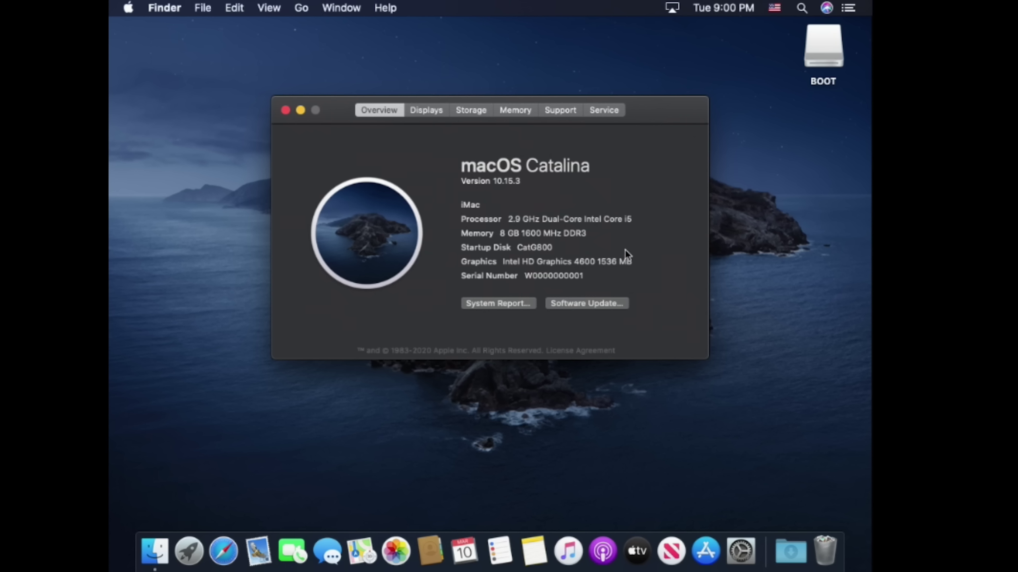
left_click(285, 110)
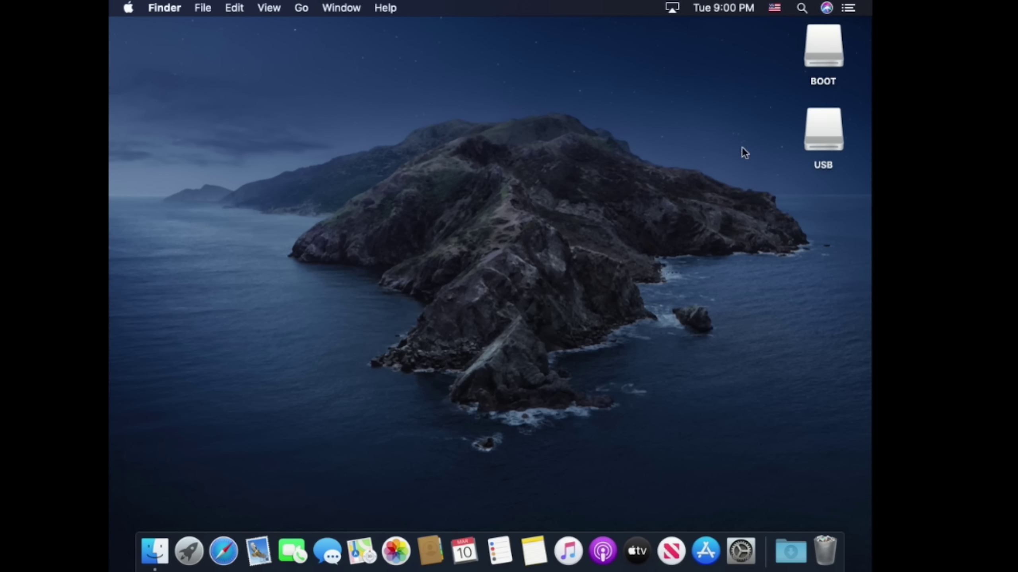
Step: Copy Clover Configurator from the USB drive onto the desktop
double_click(822, 130)
left_click_drag(538, 136, 231, 178)
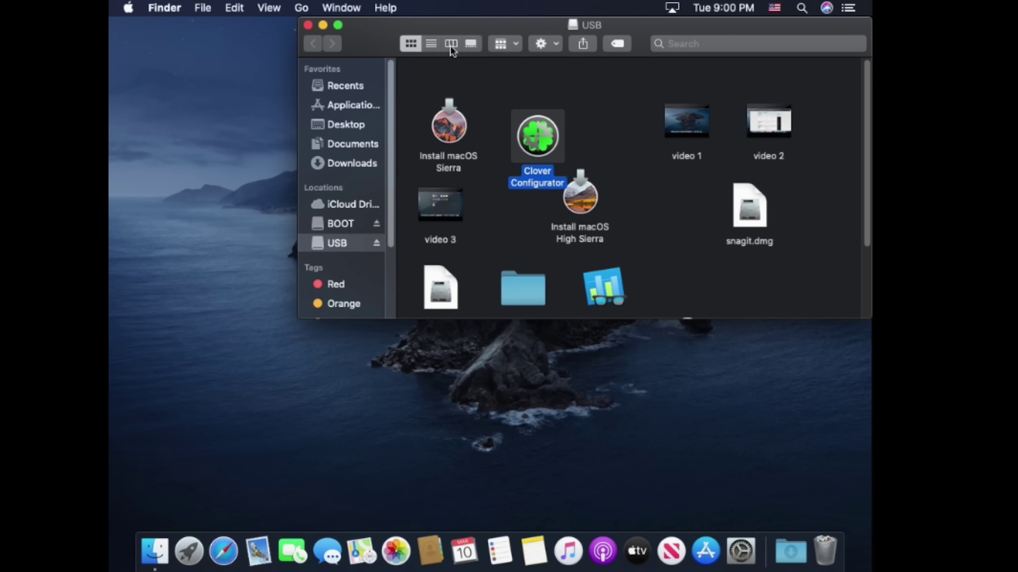
left_click_drag(457, 26, 558, 286)
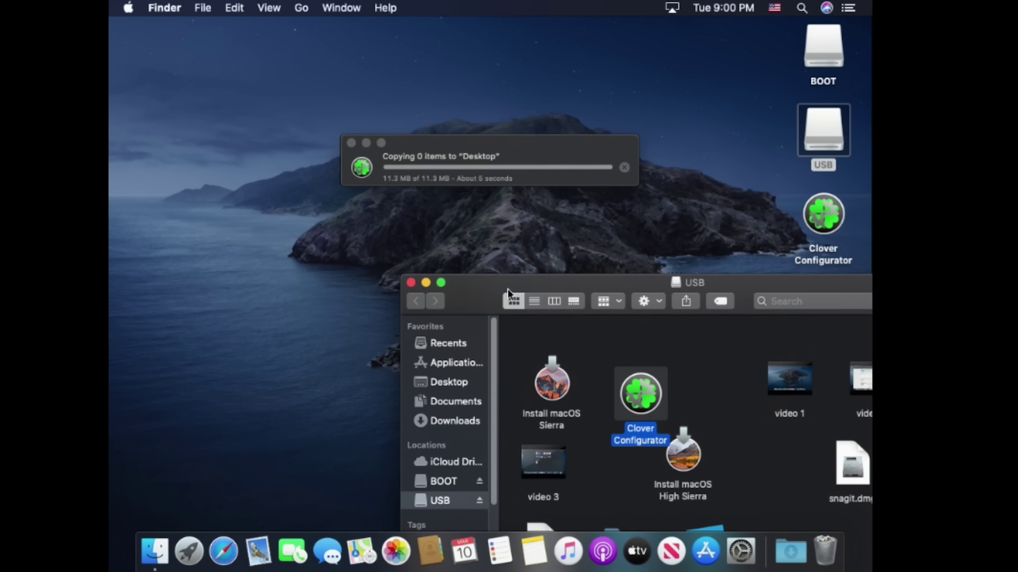
left_click(411, 283)
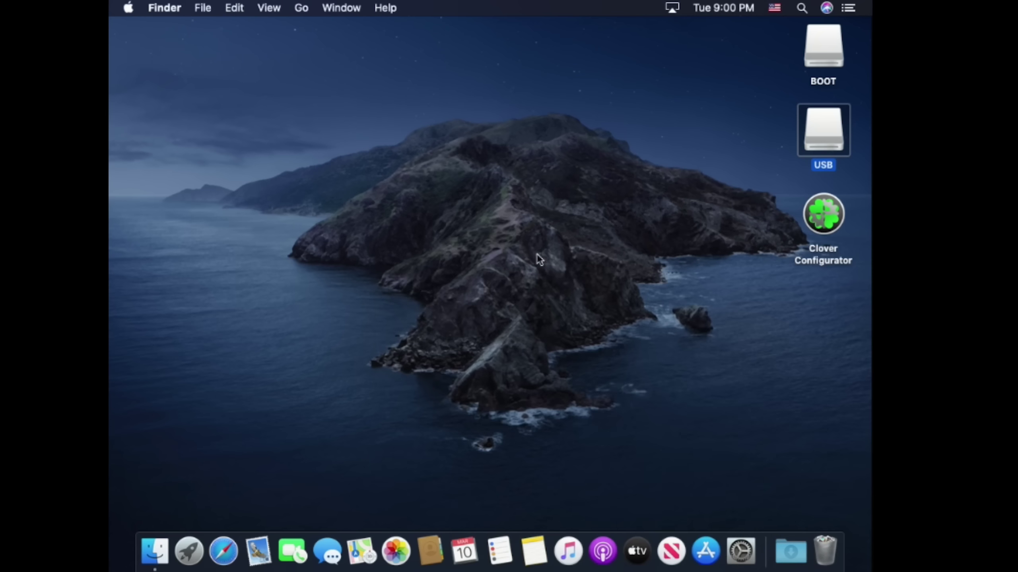
Step: Launch Clover Configurator from the desktop, overriding the unverified-developer warning
double_click(814, 233)
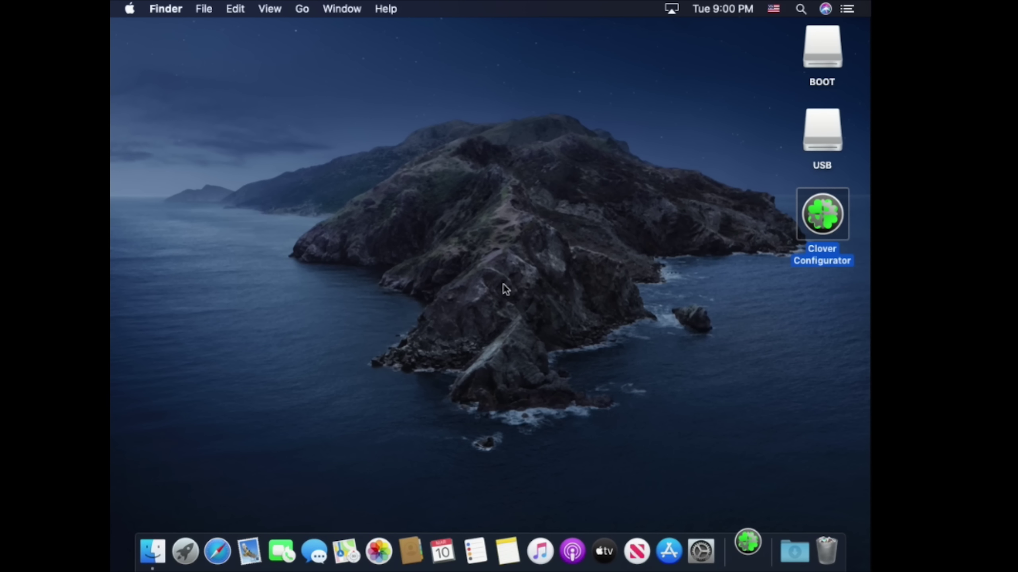
right_click(813, 219)
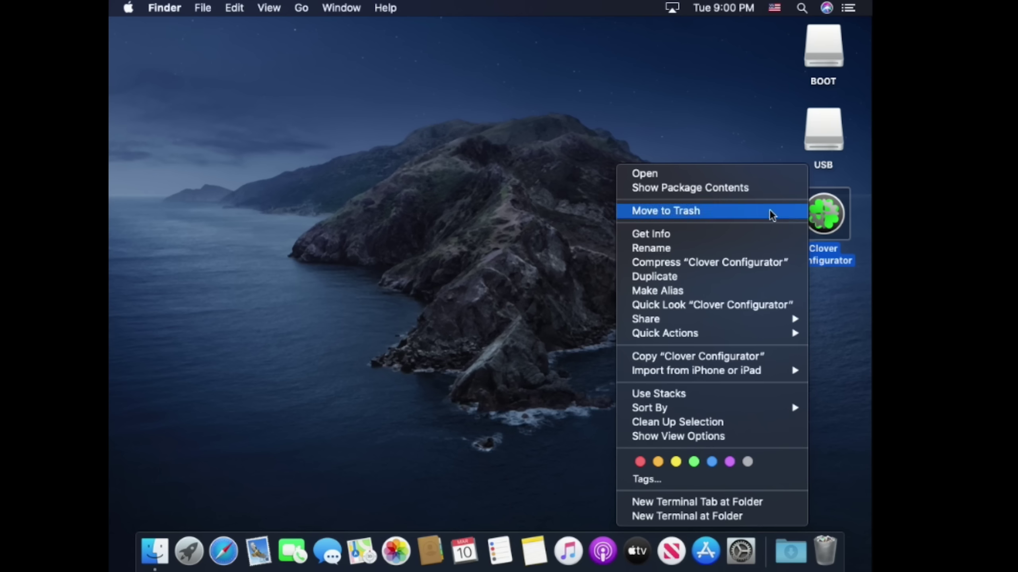
left_click(673, 173)
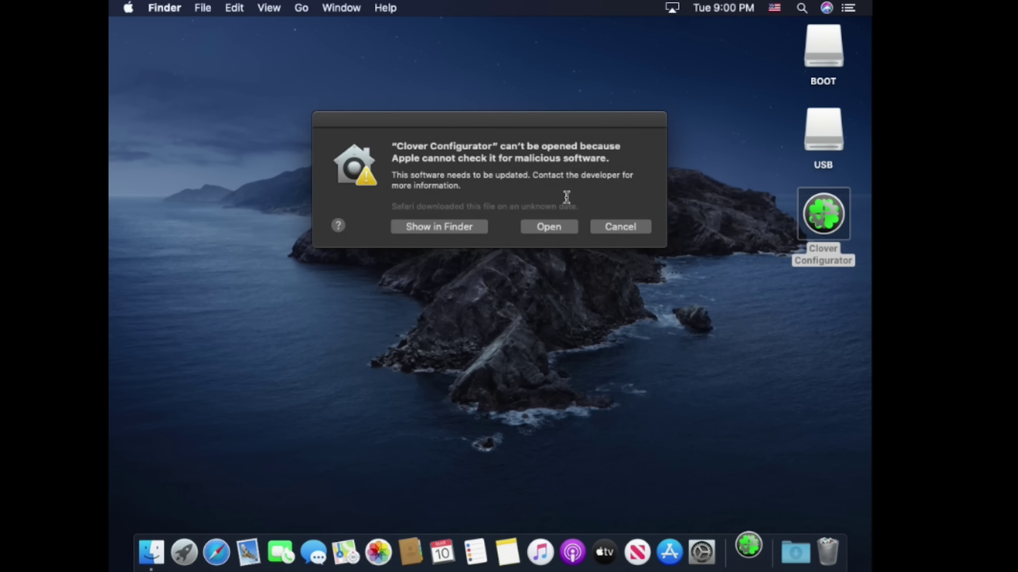
left_click(549, 225)
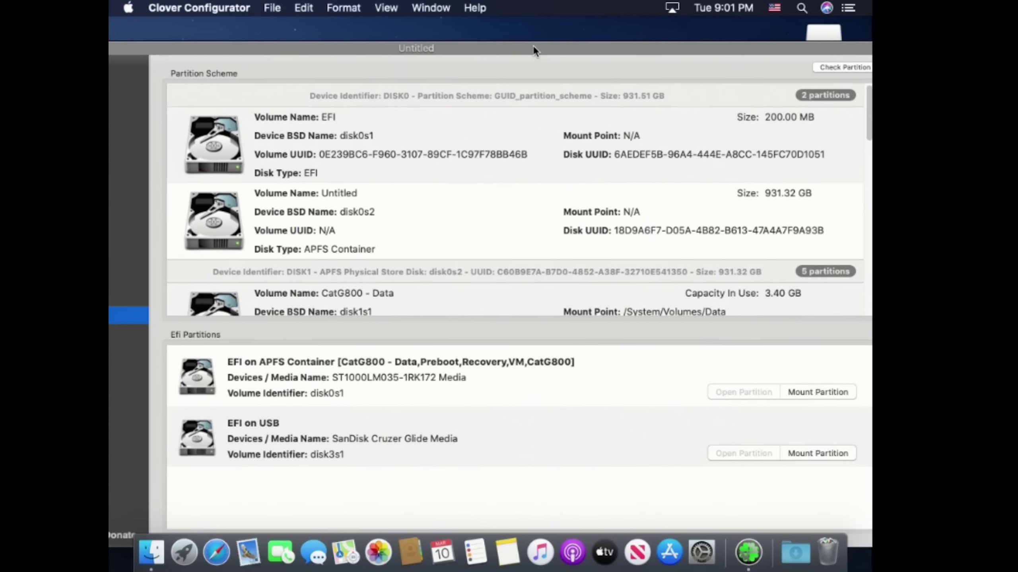
Step: Mount the internal disk's EFI partition with the administrator password and open it
left_click(811, 387)
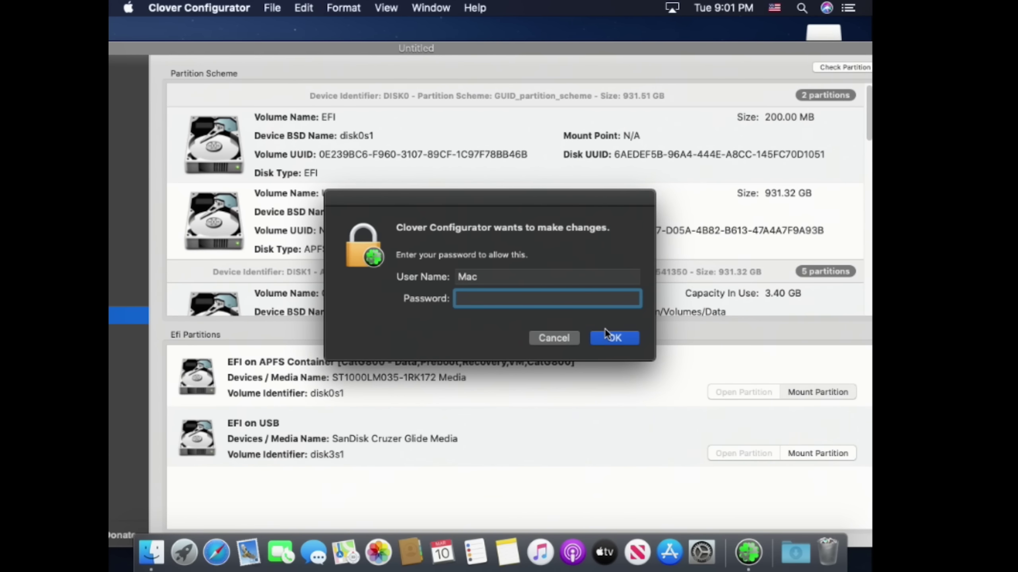
type("••••")
key("Return")
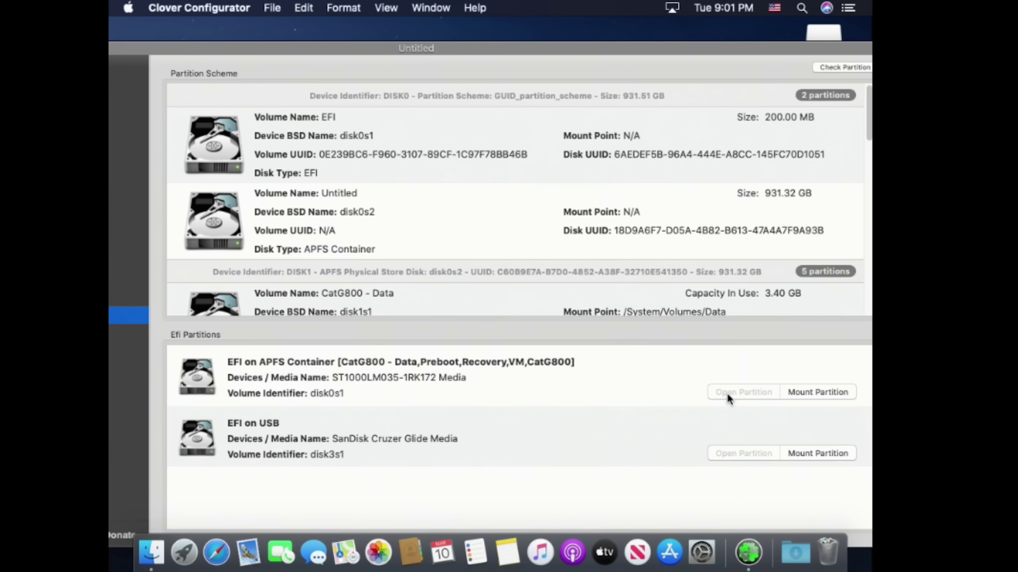
left_click(727, 392)
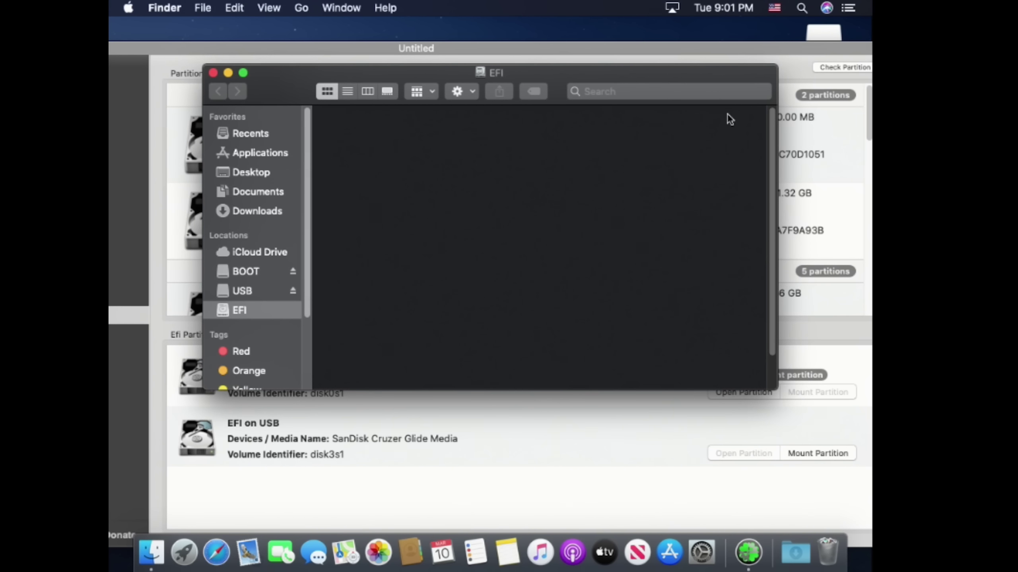
Step: Copy the EFI folder from the BOOT drive into the internal EFI partition
left_click(828, 35)
double_click(828, 35)
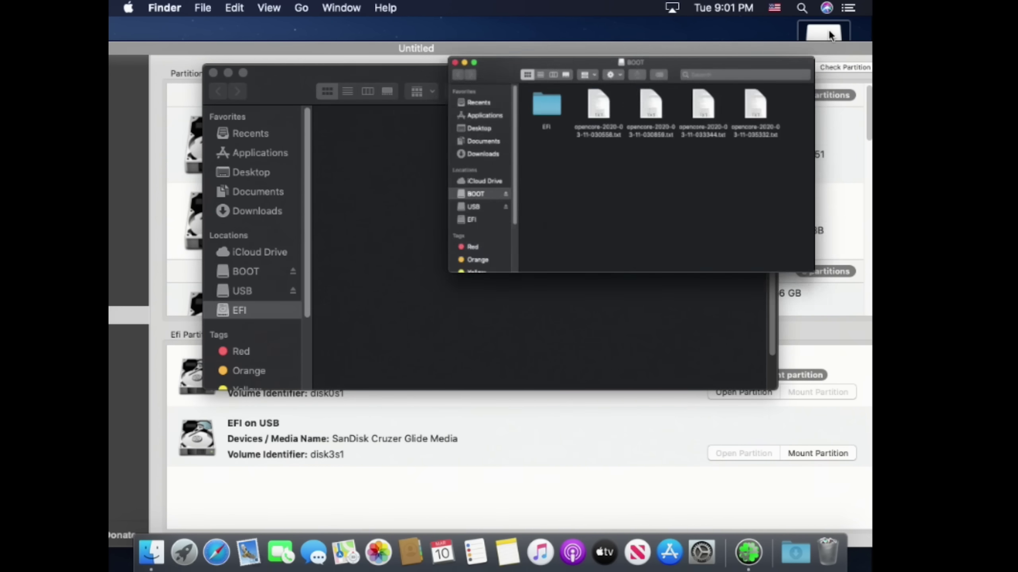
left_click_drag(642, 89, 729, 288)
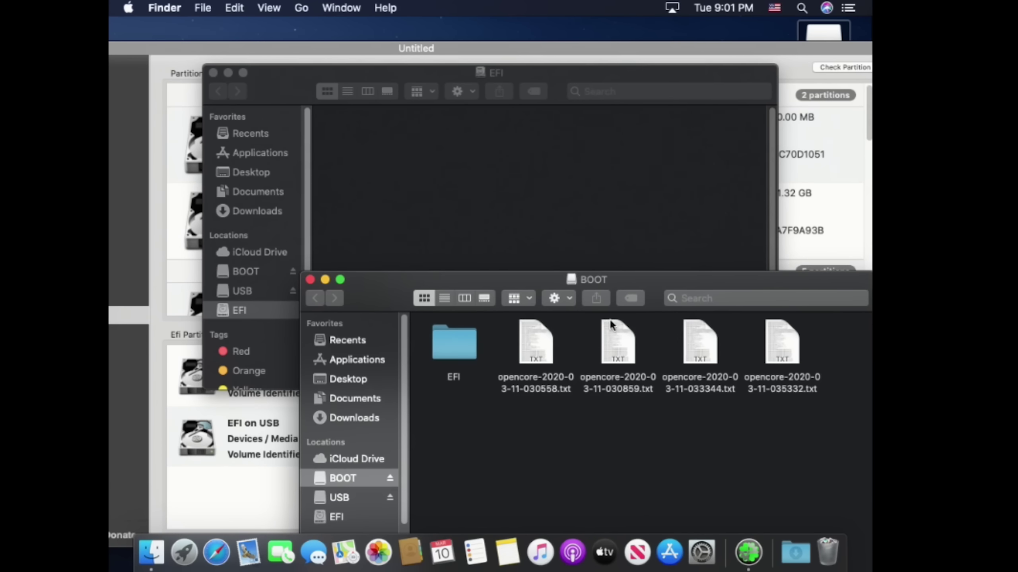
left_click_drag(461, 339, 473, 169)
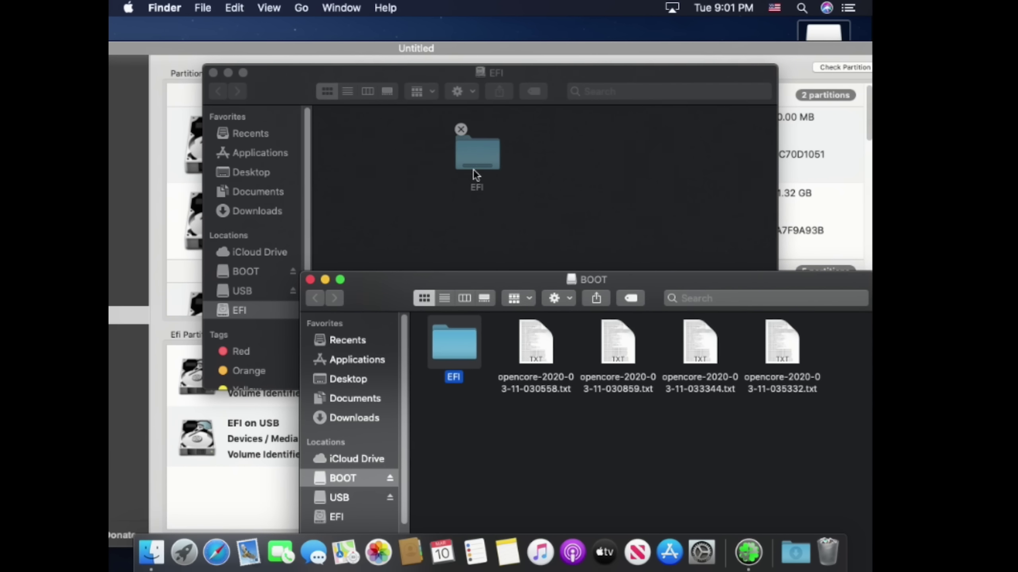
left_click(310, 279)
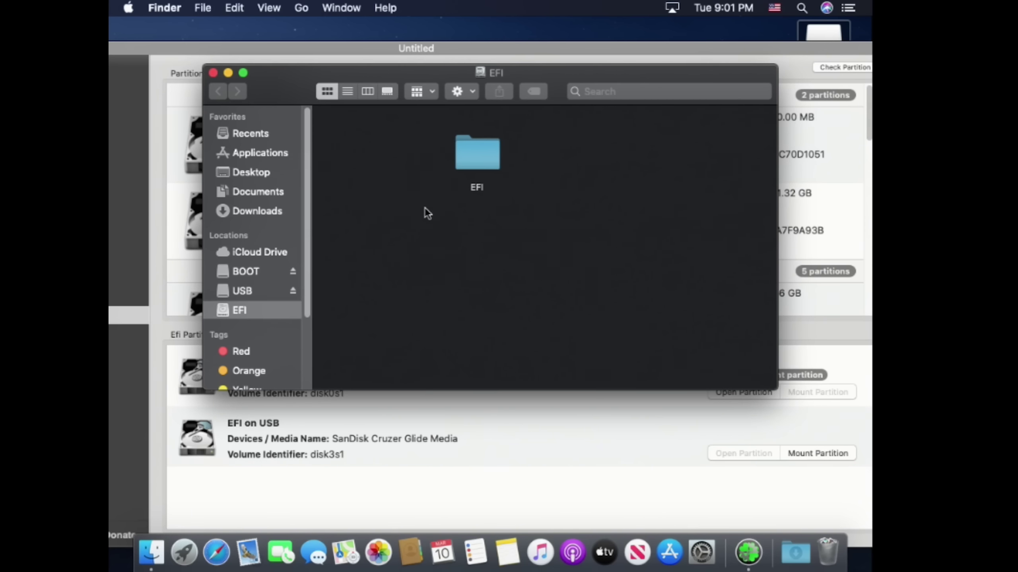
left_click(213, 73)
left_click_drag(260, 44, 355, 46)
Step: Quit Clover Configurator and restart the Mac from the Apple menu
left_click(199, 8)
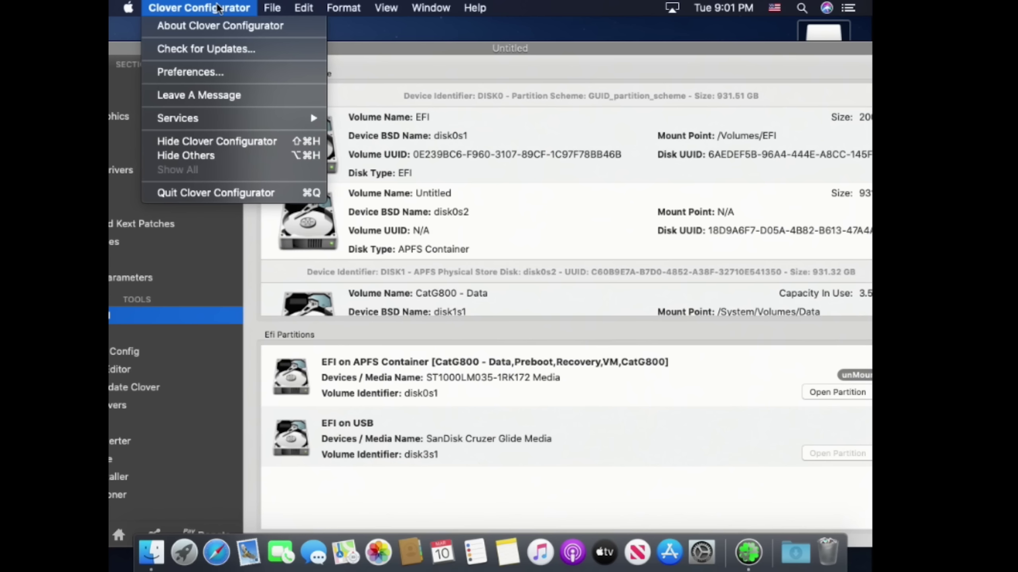
left_click(227, 194)
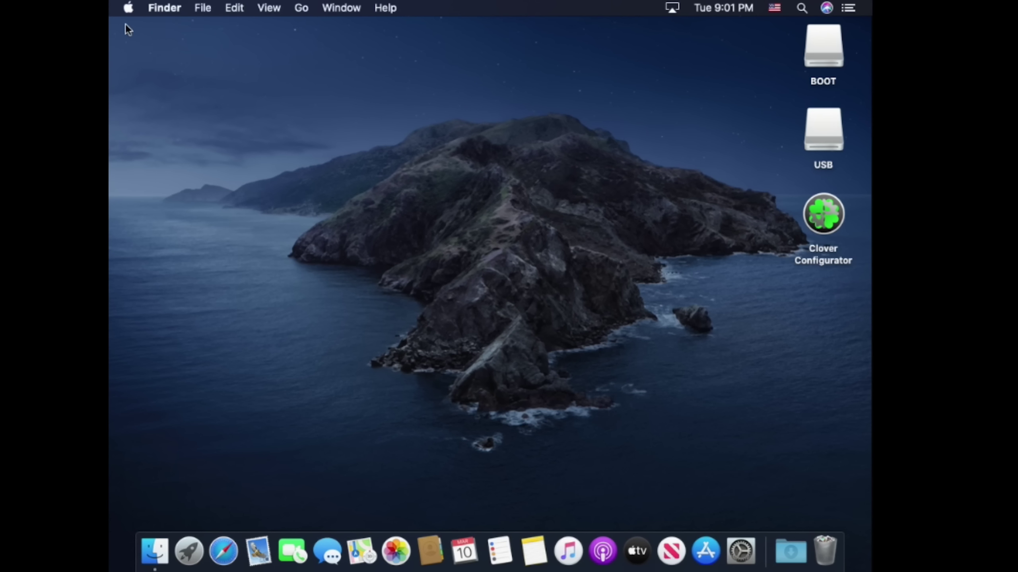
left_click(129, 8)
left_click(163, 147)
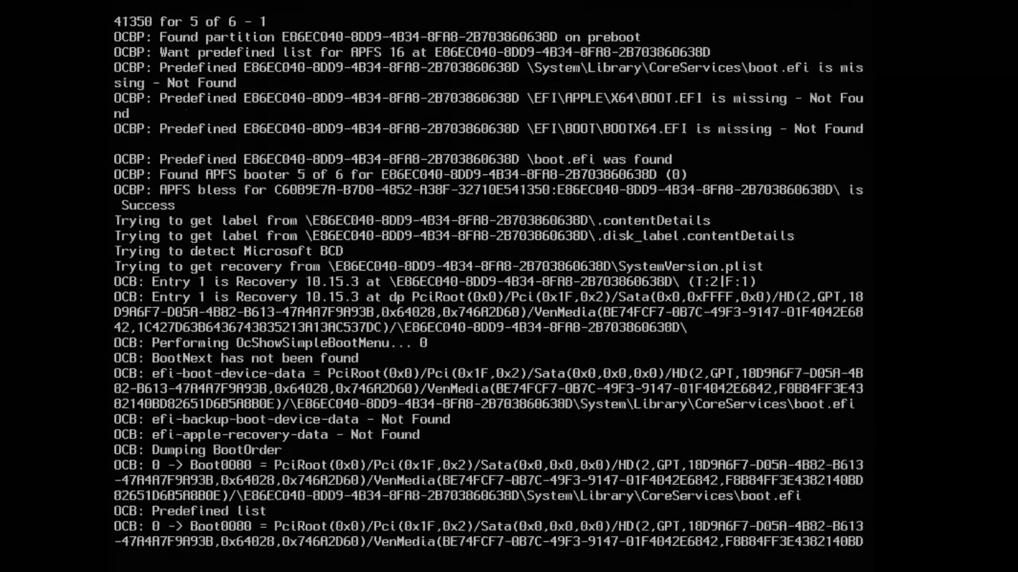
Step: Boot the default CatG800 entry from the OpenCore picker
key("Return")
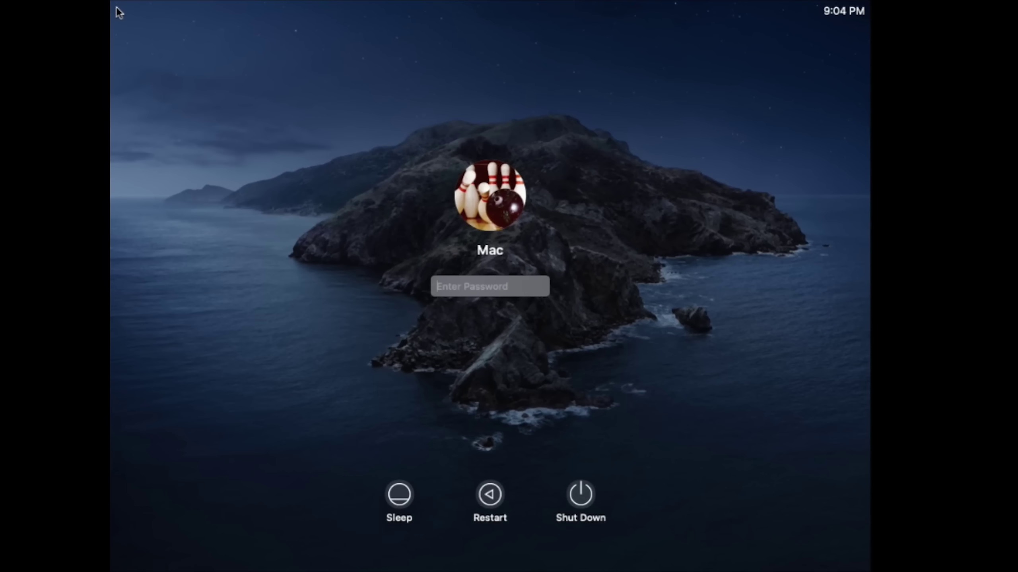
Step: Enter the account password at the Catalina login screen to sign in
type("••••")
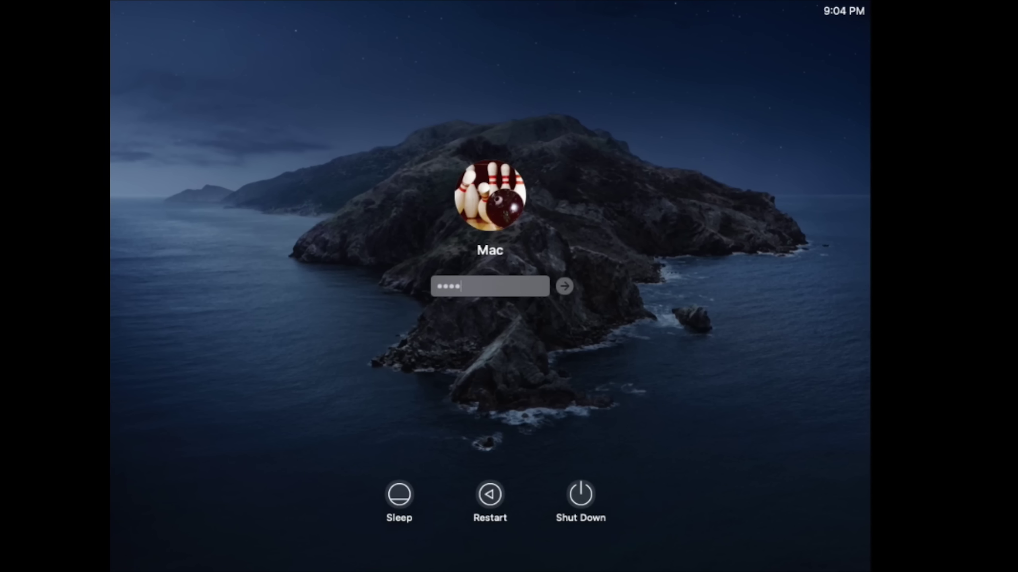
key("Return")
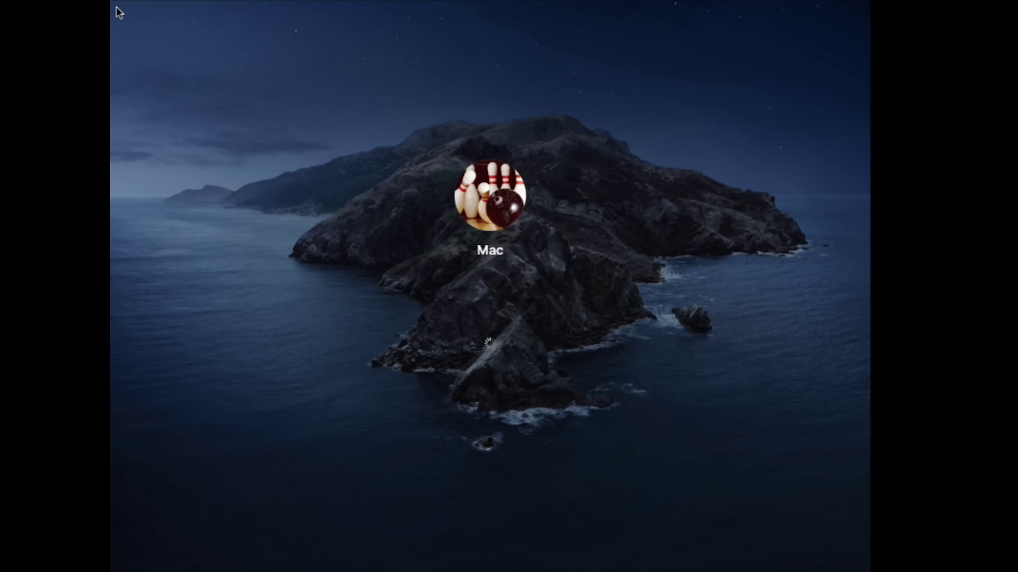